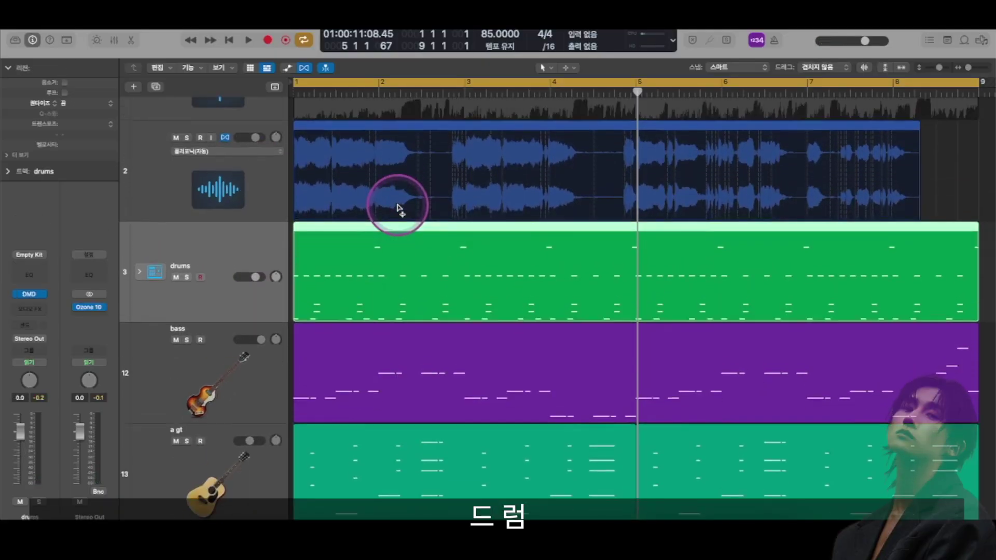
Step: Solo the drums track and open its region in the piano roll
{"action": "left_click", "coordinate": [186, 242]}
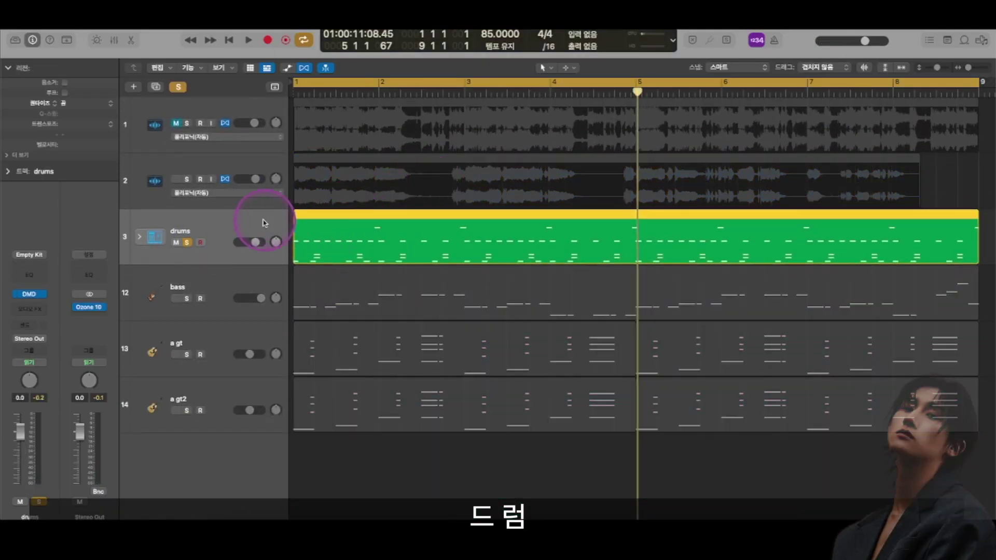
{"action": "double_click", "coordinate": [337, 238]}
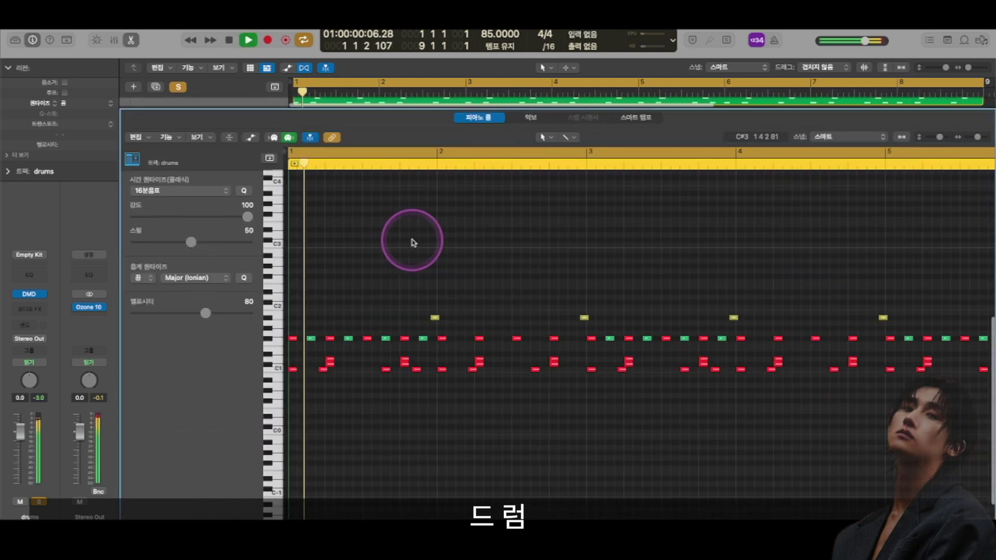
Step: Play back the drum pattern with its full eight bars in view in the piano roll
{"action": "scroll", "coordinate": [391, 252], "scroll_direction": "right", "scroll_amount": 3}
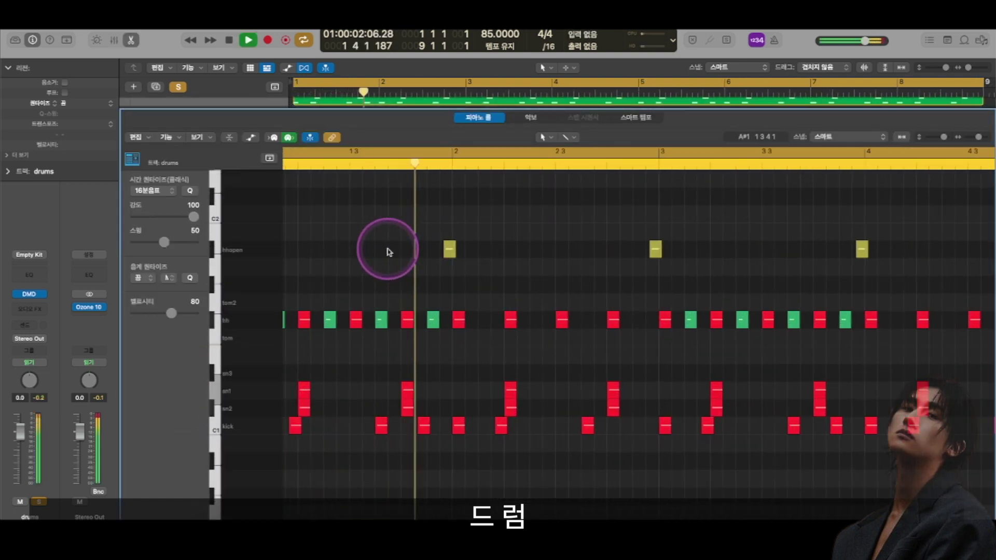
{"action": "scroll", "coordinate": [392, 251], "scroll_direction": "left", "scroll_amount": 2}
{"action": "scroll", "coordinate": [398, 252], "scroll_direction": "down", "scroll_amount": 3}
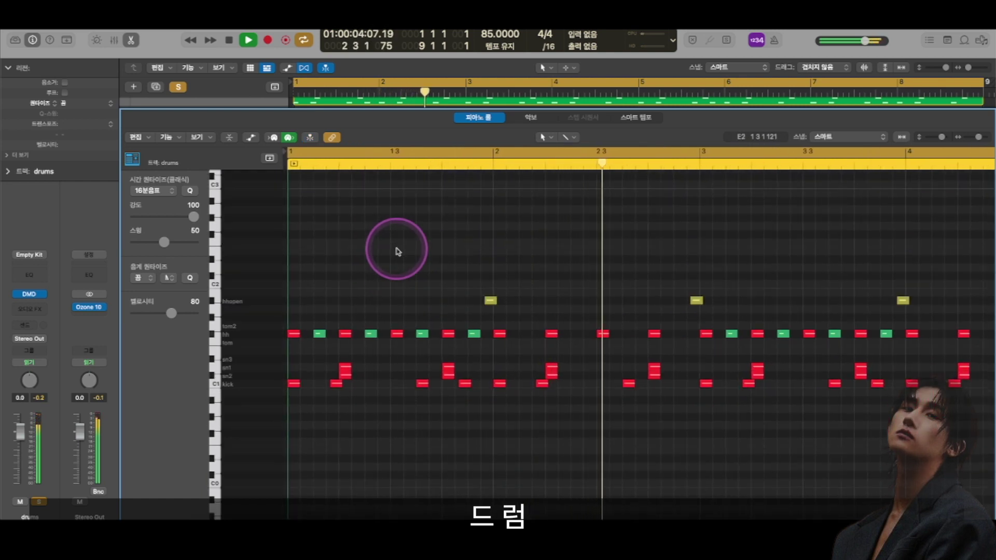
{"action": "scroll", "coordinate": [396, 249], "scroll_direction": "down", "scroll_amount": 1}
{"action": "key", "text": "super+Left"}
{"action": "key", "text": "super+Left"}
{"action": "key", "text": "super+Left"}
{"action": "key", "text": "super+Left"}
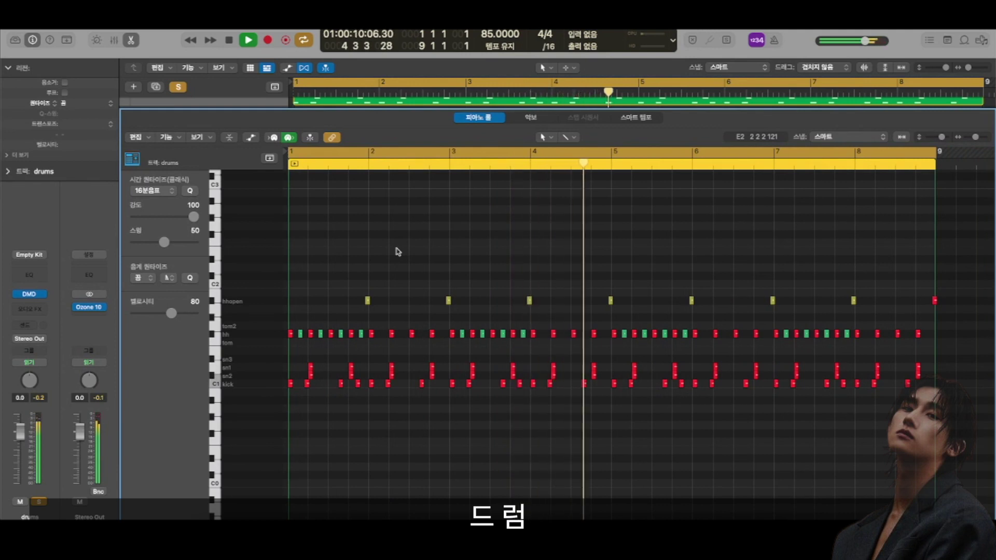
{"action": "key", "text": "space"}
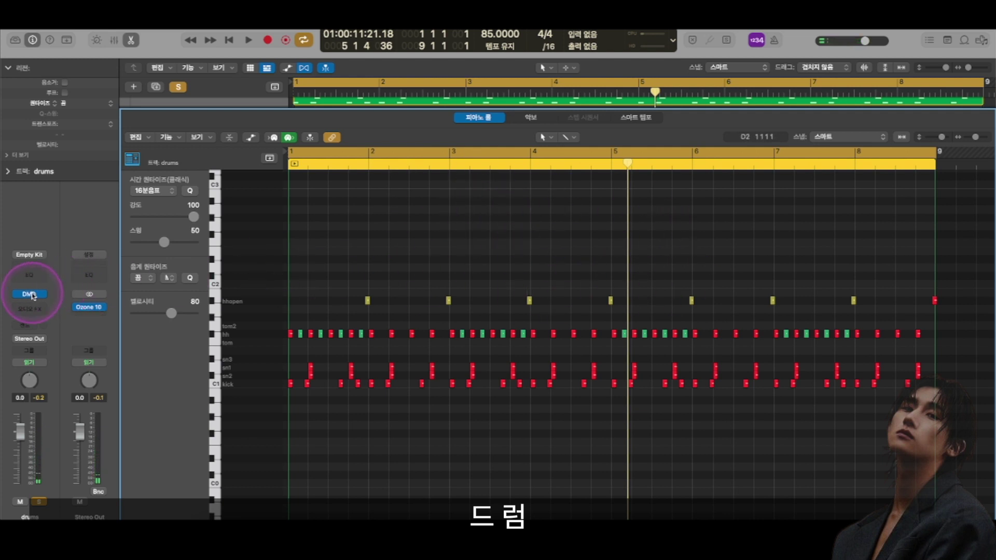
Step: Open the drums track's Drum Machine Designer and audition the kick, sn1, sn2 and sn3 pads
{"action": "left_click", "coordinate": [30, 294]}
{"action": "left_click_drag", "start_coordinate": [180, 161], "coordinate": [466, 66]}
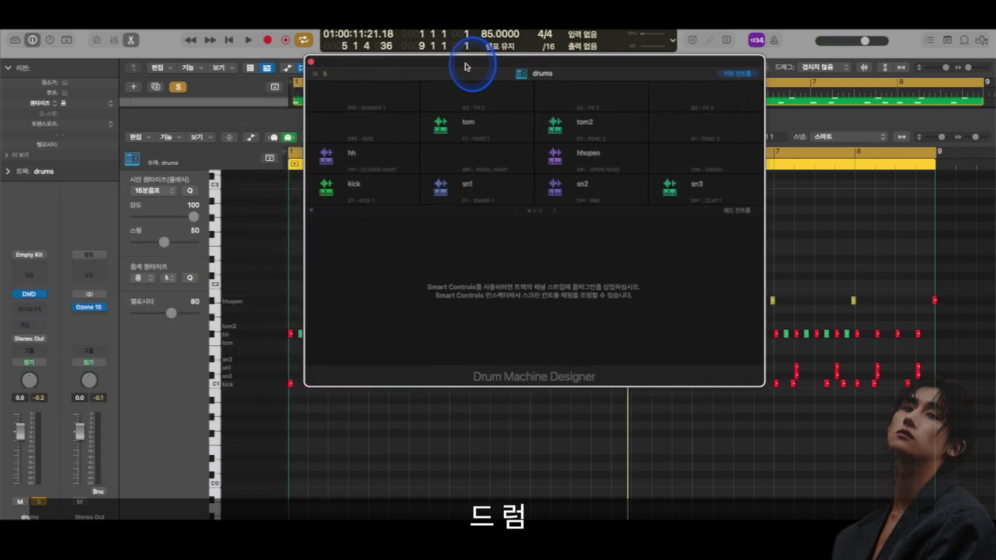
{"action": "left_click", "coordinate": [326, 190]}
{"action": "left_click", "coordinate": [442, 188]}
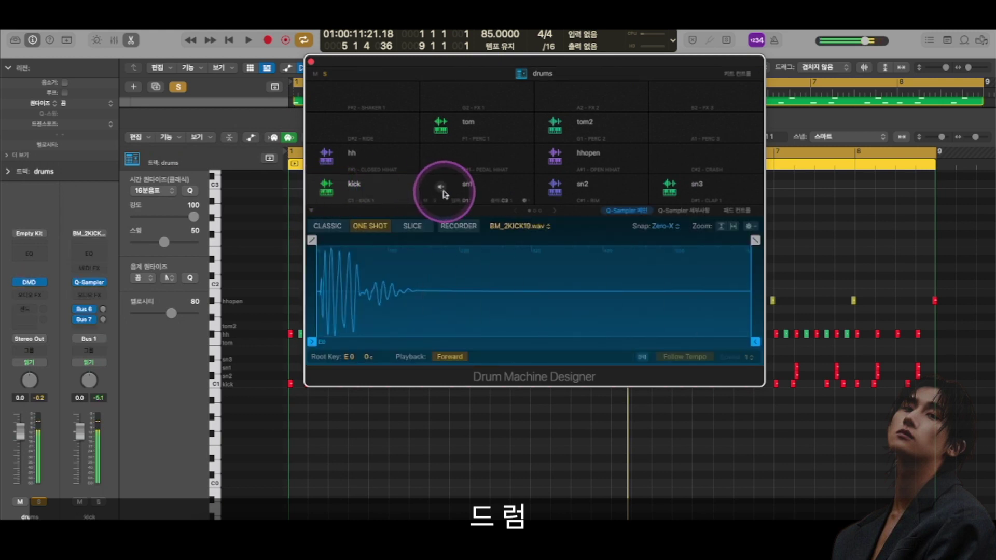
{"action": "left_click", "coordinate": [554, 190]}
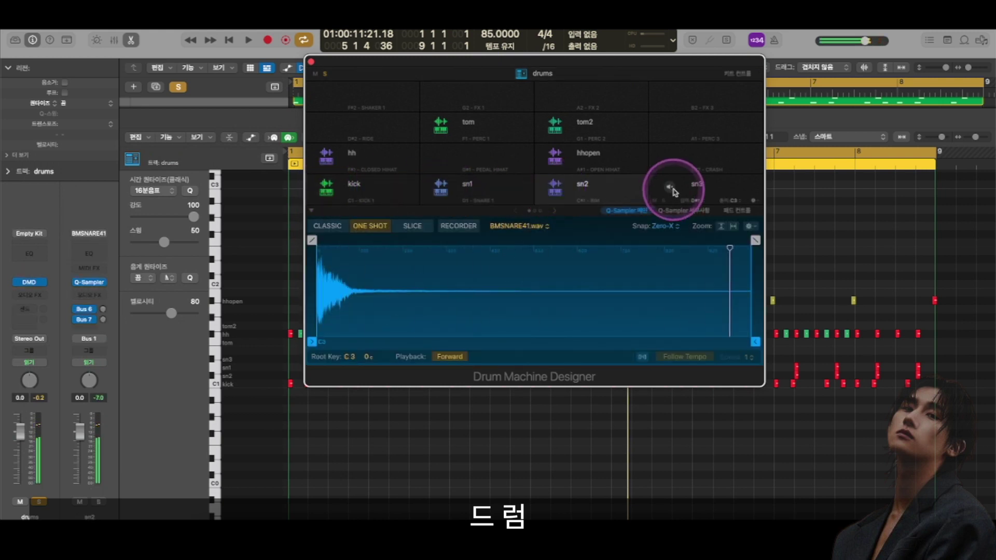
{"action": "left_click", "coordinate": [672, 191]}
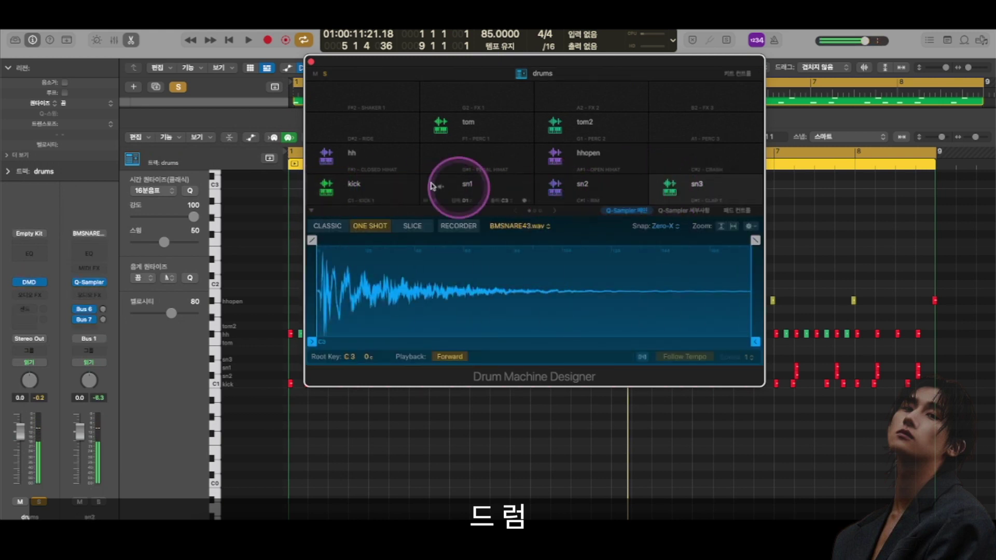
Step: Audition the hh, hhopen, tom and tom2 pads and close Drum Machine Designer
{"action": "left_click", "coordinate": [326, 158]}
{"action": "left_click", "coordinate": [554, 155]}
{"action": "left_click", "coordinate": [439, 127]}
{"action": "left_click", "coordinate": [550, 127]}
{"action": "left_click", "coordinate": [447, 130]}
{"action": "left_click", "coordinate": [311, 62]}
Step: Select the hhopen note just before bar 3 and play the drum pattern from the start
{"action": "scroll", "coordinate": [351, 215], "scroll_direction": "up", "scroll_amount": 1}
{"action": "left_click", "coordinate": [290, 167]}
{"action": "scroll", "coordinate": [455, 266], "scroll_direction": "right", "scroll_amount": 3}
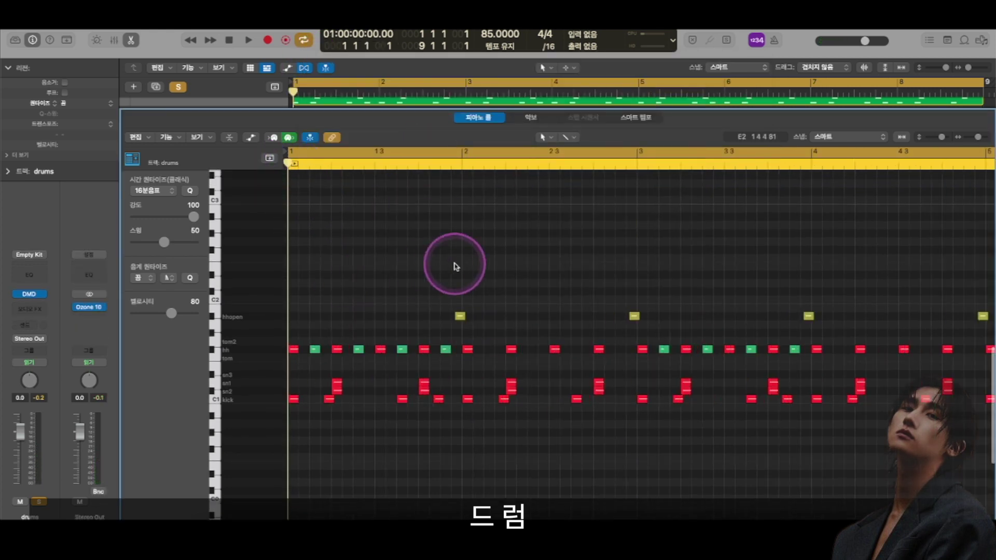
{"action": "scroll", "coordinate": [456, 266], "scroll_direction": "up", "scroll_amount": 3}
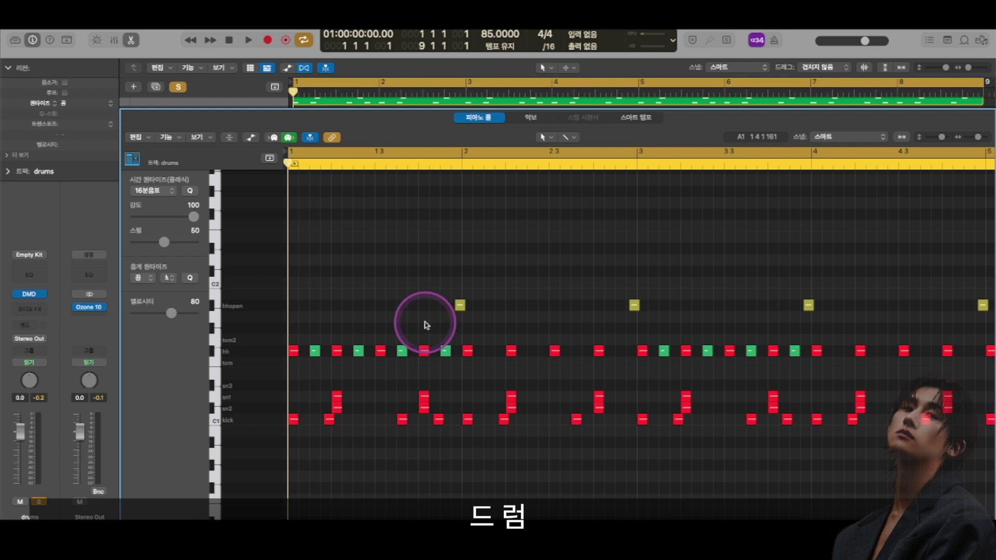
{"action": "left_click", "coordinate": [634, 306]}
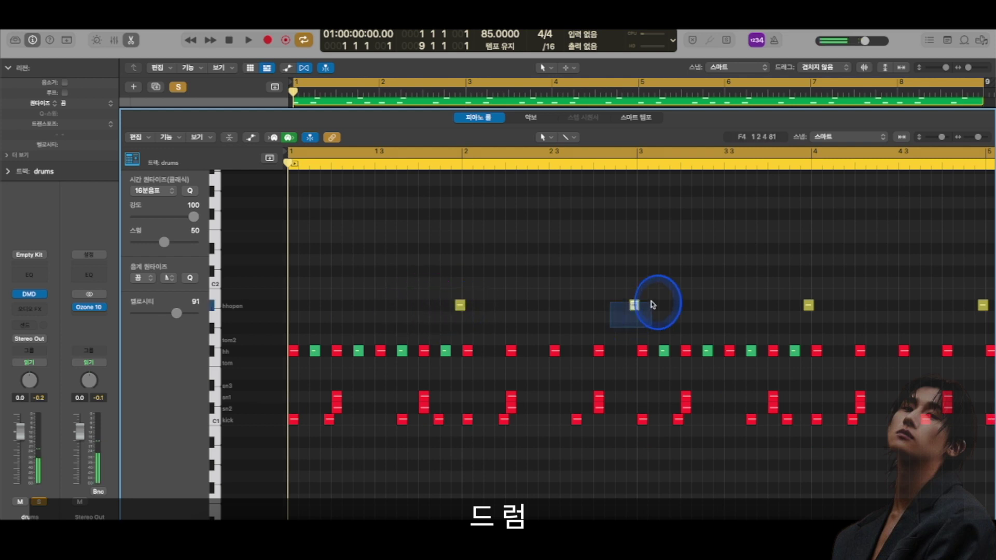
{"action": "key", "text": "space"}
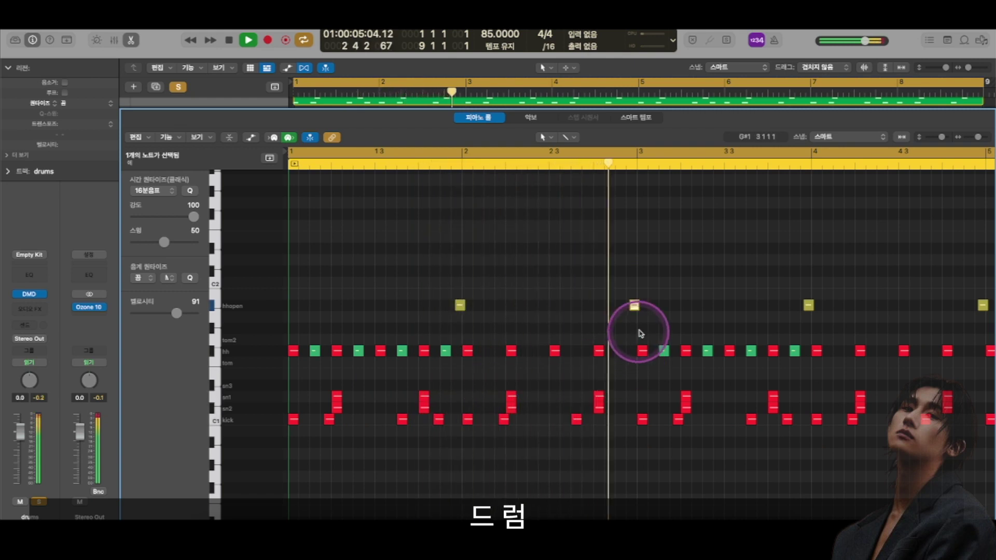
{"action": "key", "text": "space"}
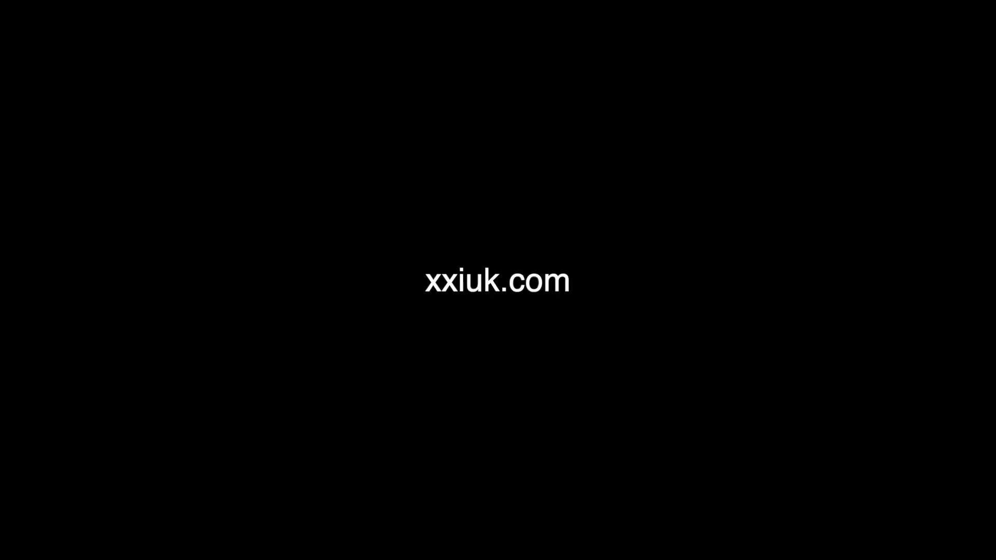
Step: Nudge the hhopen notes before bars 2 and 3 slightly earlier and play the result
{"action": "left_click_drag", "start_coordinate": [378, 278], "coordinate": [655, 327]}
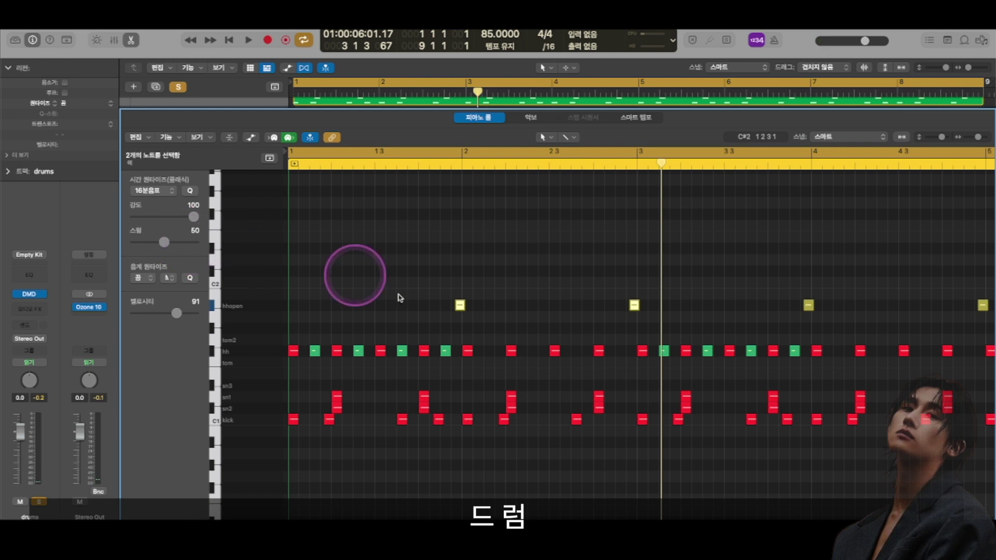
{"action": "left_click", "coordinate": [454, 313]}
{"action": "left_click", "coordinate": [460, 308]}
{"action": "key", "text": "alt+Left"}
{"action": "left_click_drag", "start_coordinate": [626, 285], "coordinate": [670, 335]}
{"action": "key", "text": "alt+Left"}
{"action": "key", "text": "space"}
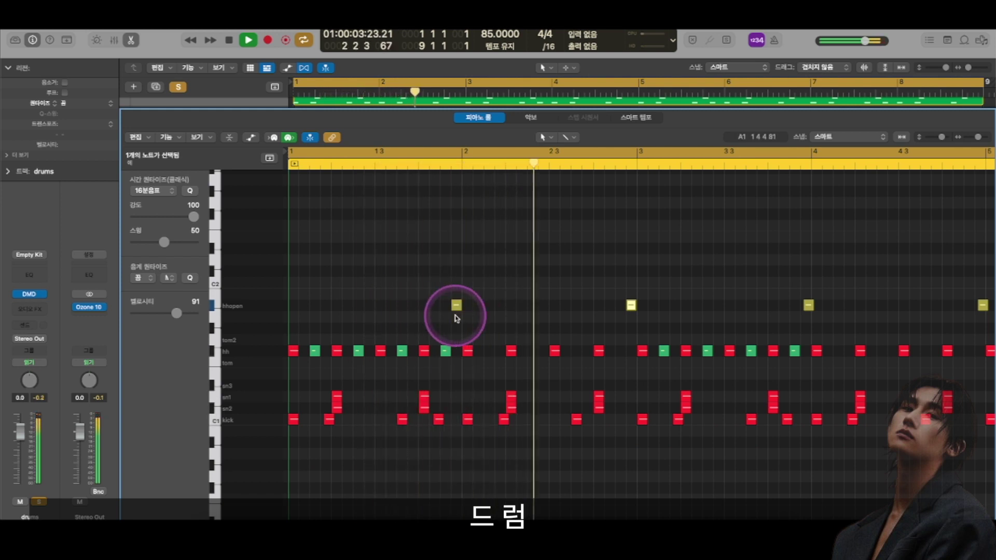
{"action": "key", "text": "space"}
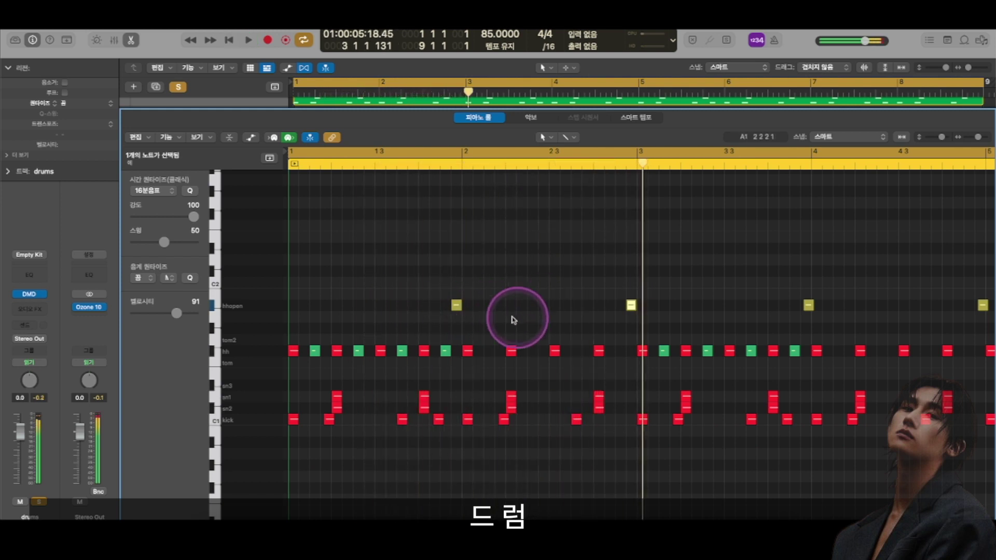
Step: Nudge the hhopen notes before bars 2 and 3 back to their previous timing, play the pattern and deselect the notes
{"action": "key", "text": "alt+Right"}
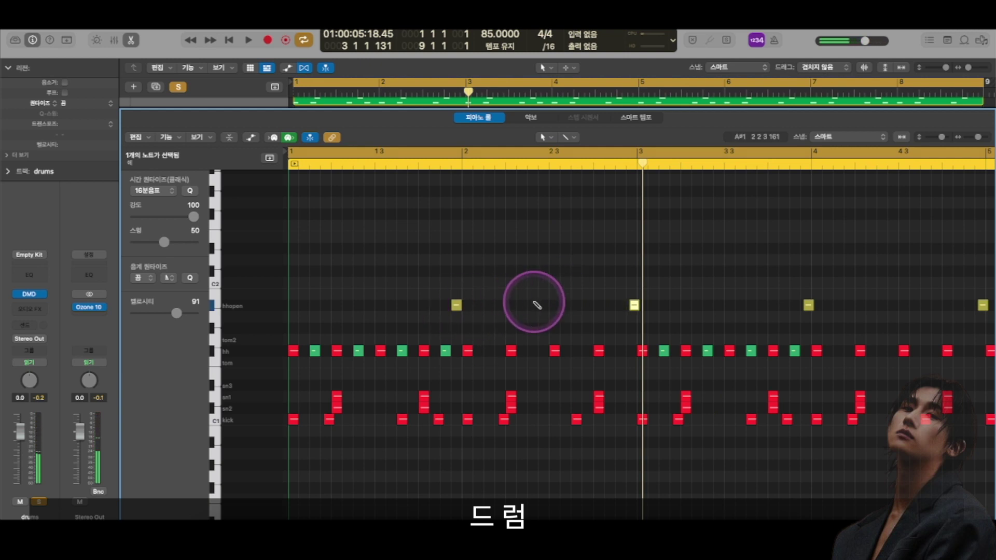
{"action": "key", "text": "space"}
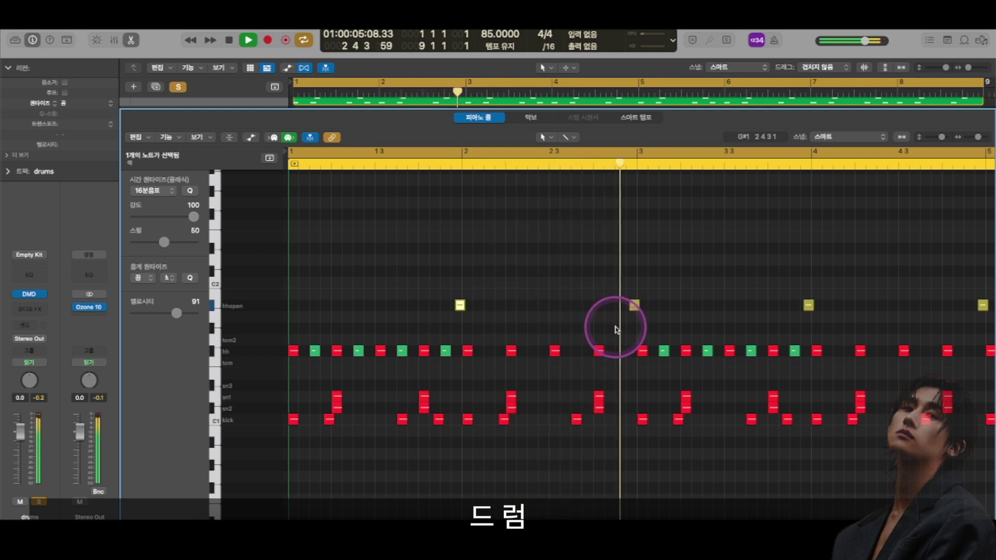
{"action": "key", "text": "space"}
{"action": "left_click", "coordinate": [540, 262]}
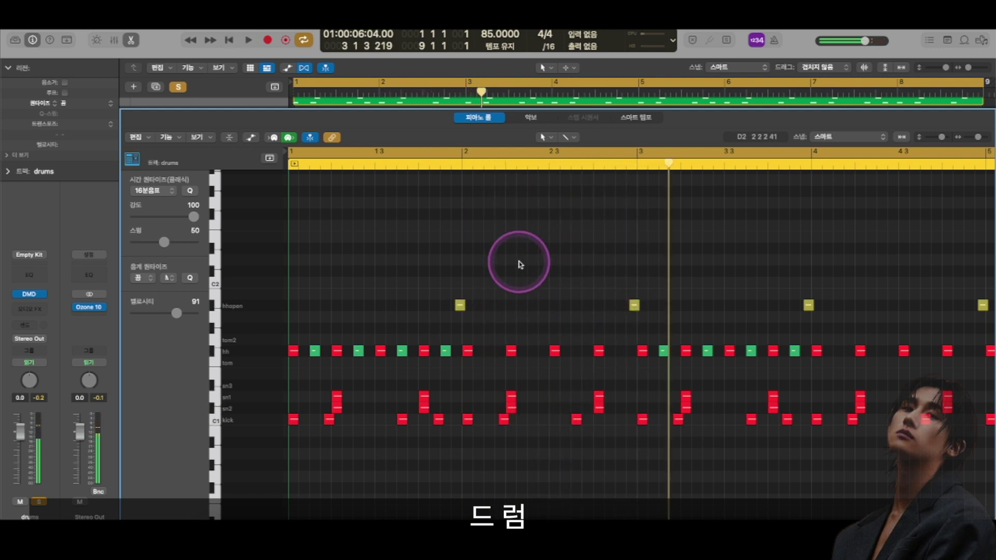
Step: Examine the kick and snare placement across the drum pattern, audition the first kick and sn2 notes, and leave the piano roll
{"action": "scroll", "coordinate": [522, 264], "scroll_direction": "down", "scroll_amount": 3}
{"action": "scroll", "coordinate": [518, 251], "scroll_direction": "down", "scroll_amount": 1}
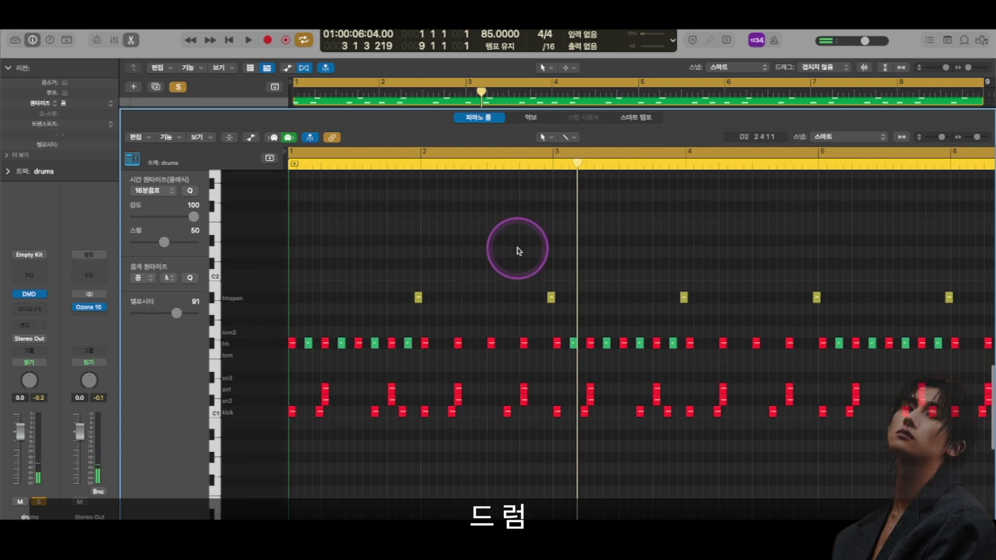
{"action": "scroll", "coordinate": [305, 392], "scroll_direction": "down", "scroll_amount": 2}
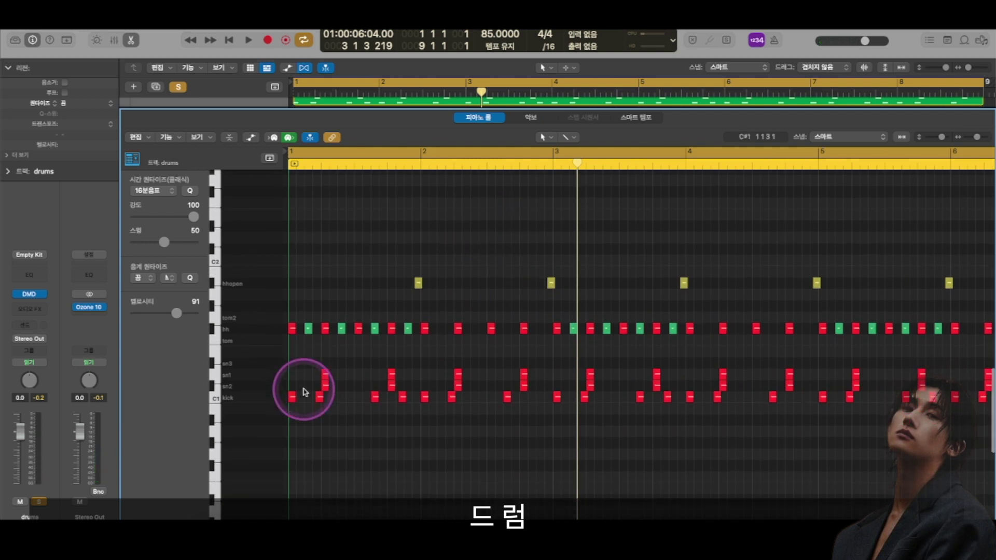
{"action": "scroll", "coordinate": [319, 381], "scroll_direction": "down", "scroll_amount": 4}
{"action": "scroll", "coordinate": [308, 381], "scroll_direction": "up", "scroll_amount": 5}
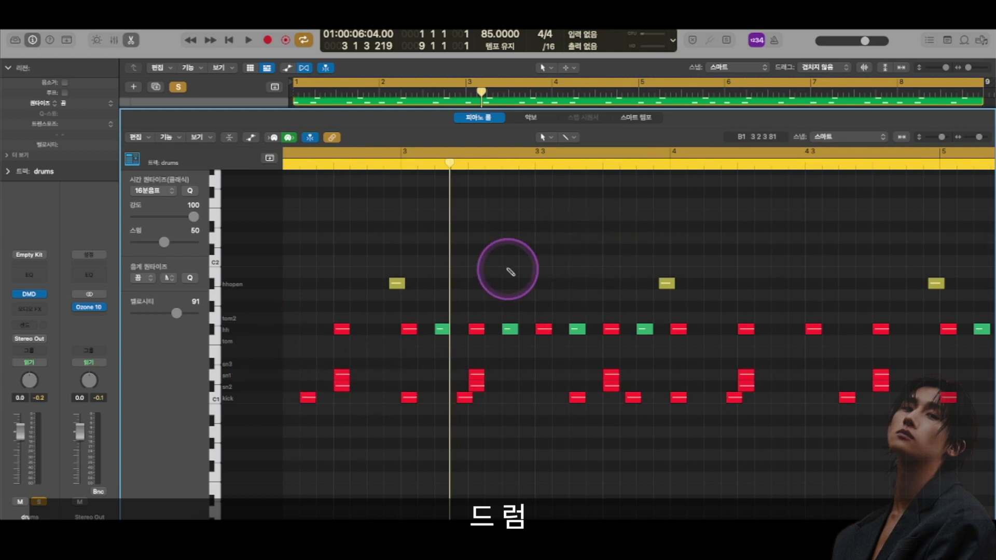
{"action": "scroll", "coordinate": [508, 270], "scroll_direction": "down", "scroll_amount": 5}
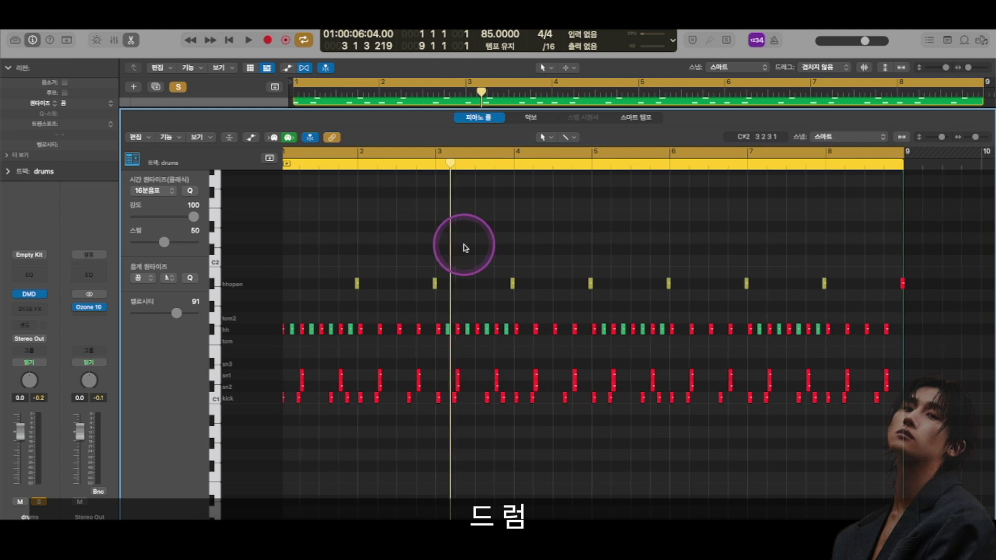
{"action": "scroll", "coordinate": [465, 247], "scroll_direction": "left", "scroll_amount": 1}
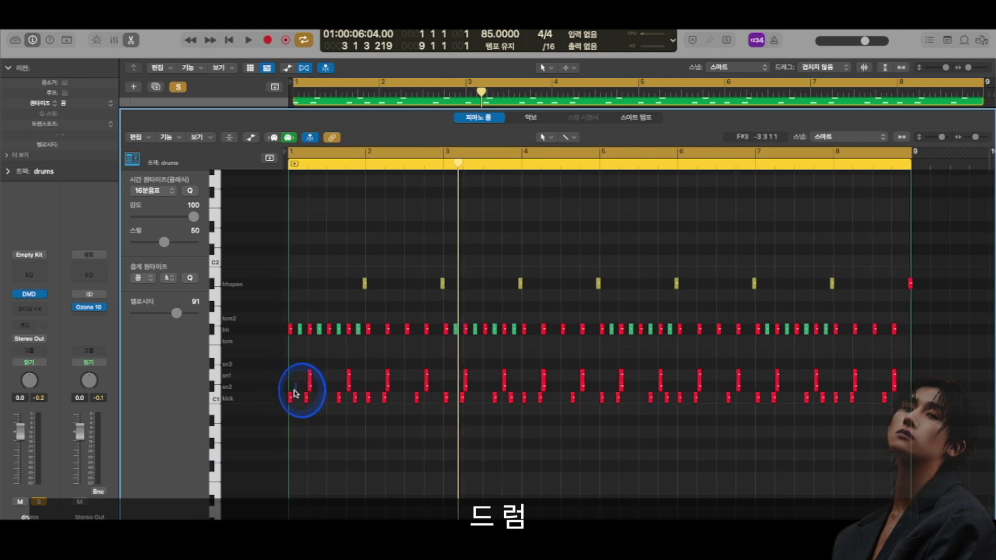
{"action": "left_click", "coordinate": [290, 400]}
{"action": "left_click_drag", "start_coordinate": [327, 394], "coordinate": [297, 371]}
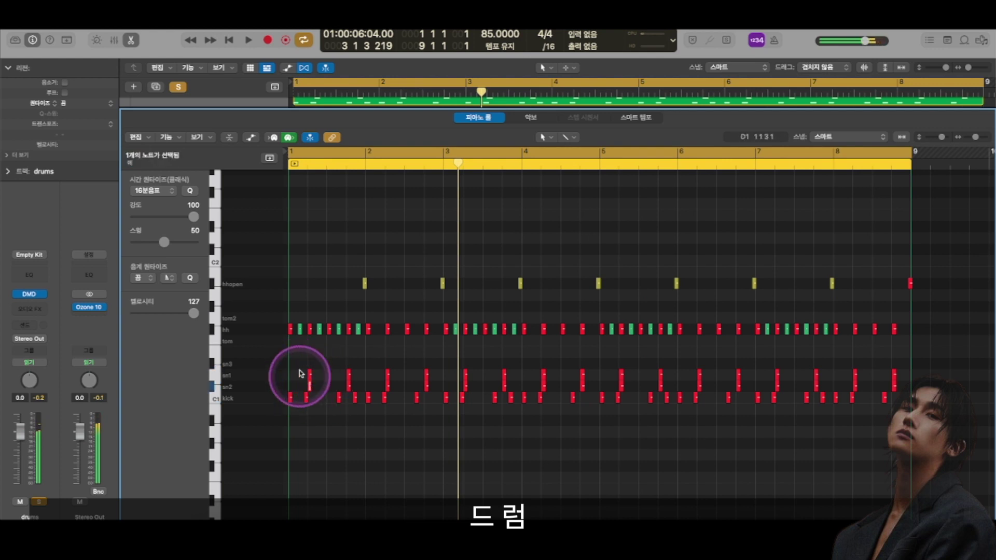
{"action": "key", "text": "x"}
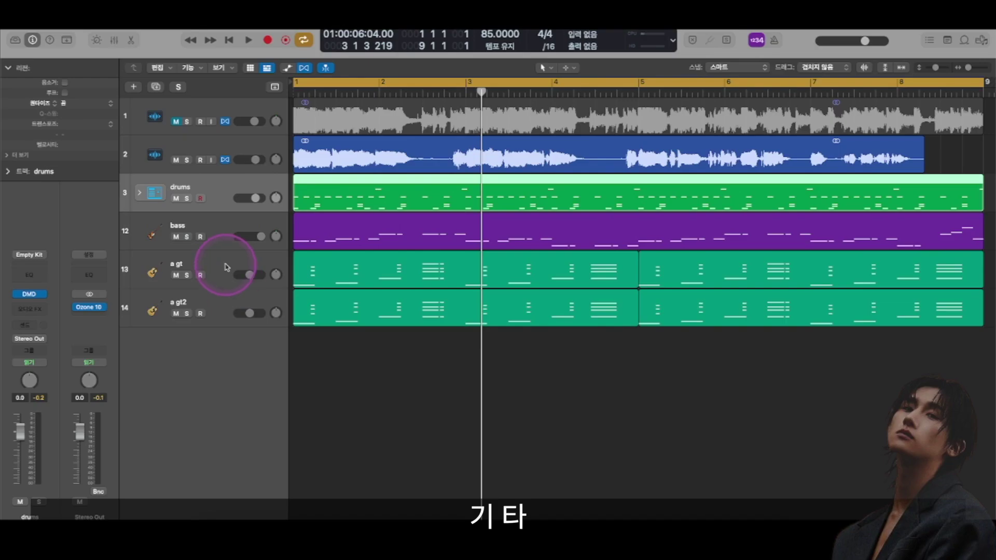
Step: Move the a gt and a gt2 tracks together above the drums track
{"action": "left_click", "coordinate": [223, 269]}
{"action": "left_click", "coordinate": [218, 306], "text": "shift"}
{"action": "left_click_drag", "start_coordinate": [220, 301], "coordinate": [222, 186]}
Step: Mute audio track 2 and the a gt2 track, keeping the a gt track selected
{"action": "key", "text": "super+Down"}
{"action": "key", "text": "super+Down"}
{"action": "key", "text": "super+Down"}
{"action": "key", "text": "super+Up"}
{"action": "key", "text": "super+Up"}
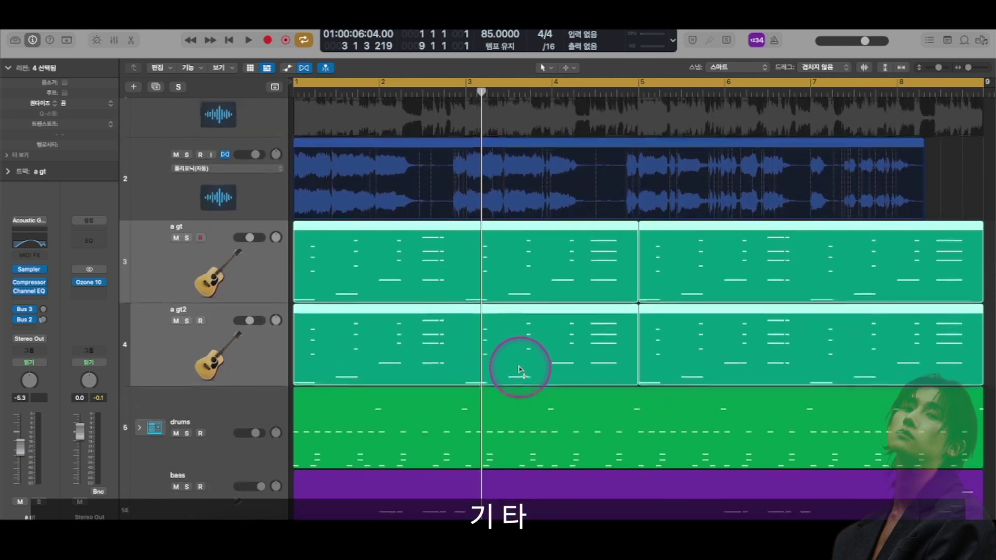
{"action": "left_click", "coordinate": [177, 181]}
{"action": "key", "text": "z"}
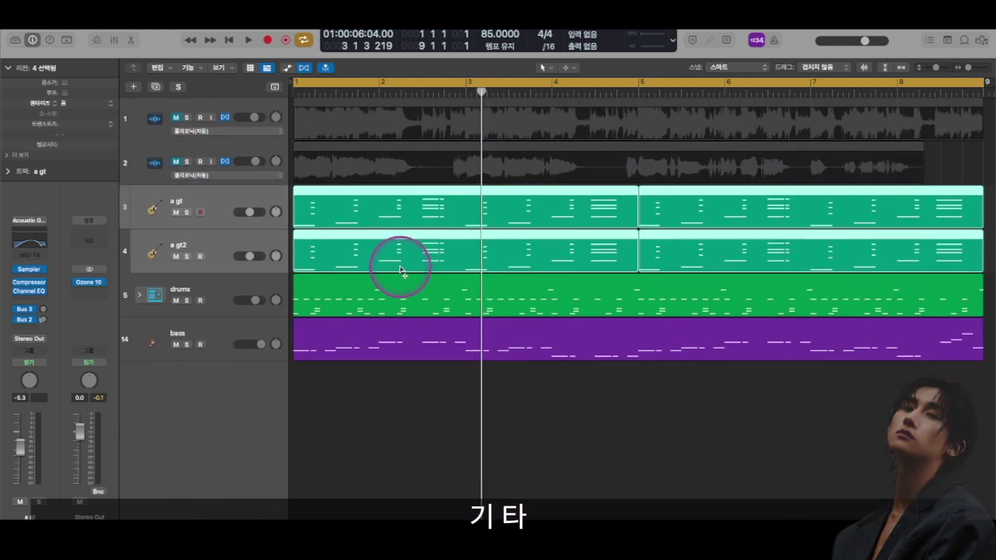
{"action": "left_click", "coordinate": [238, 192]}
{"action": "key", "text": "z"}
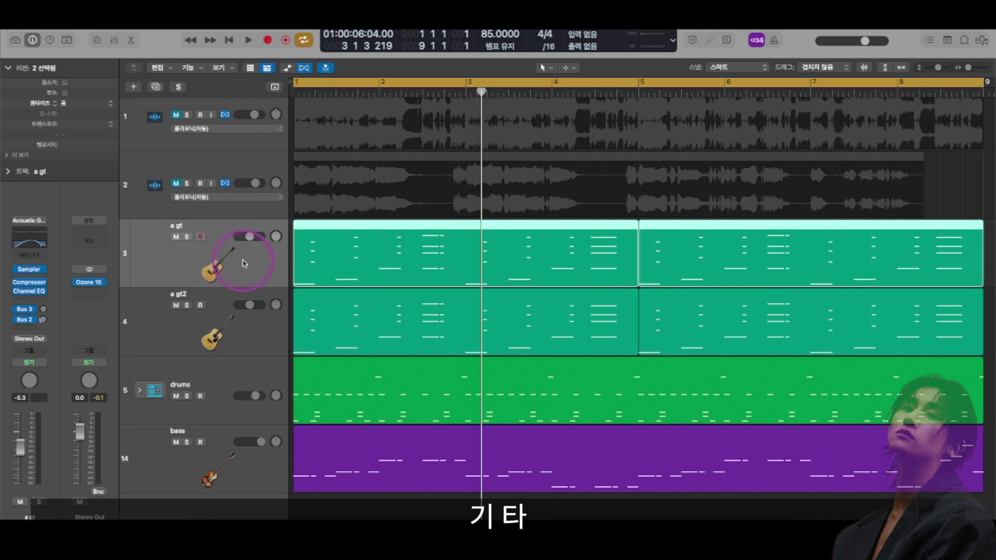
{"action": "left_click", "coordinate": [177, 306]}
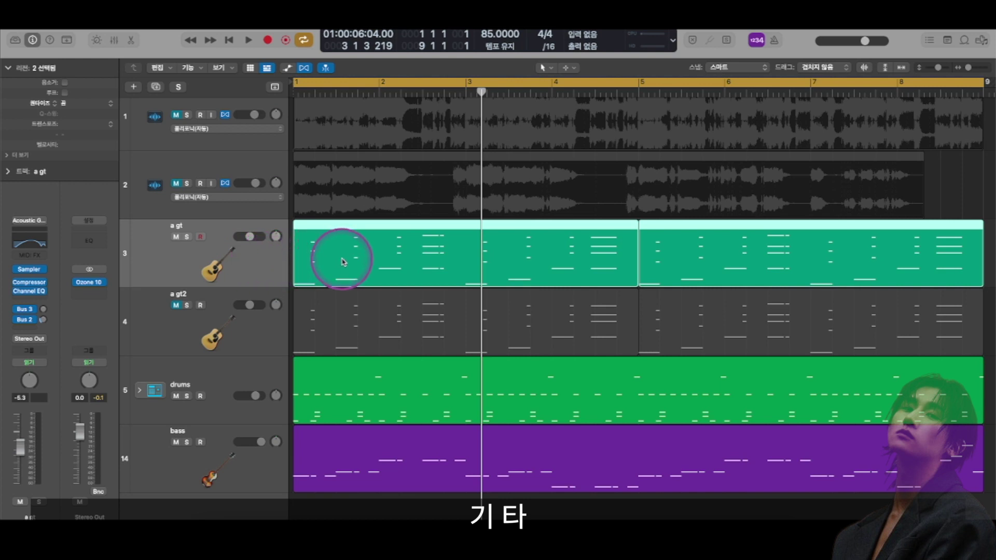
Step: Open the sound library for the a gt track and go back to its top-level instrument categories
{"action": "scroll", "coordinate": [204, 206], "scroll_direction": "down", "scroll_amount": 1}
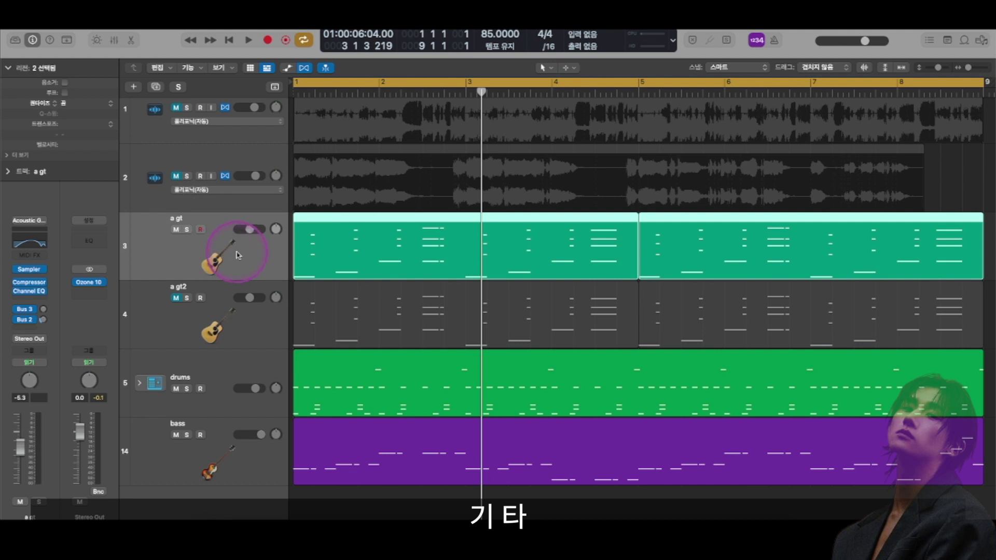
{"action": "left_click", "coordinate": [15, 40]}
{"action": "left_click", "coordinate": [140, 233]}
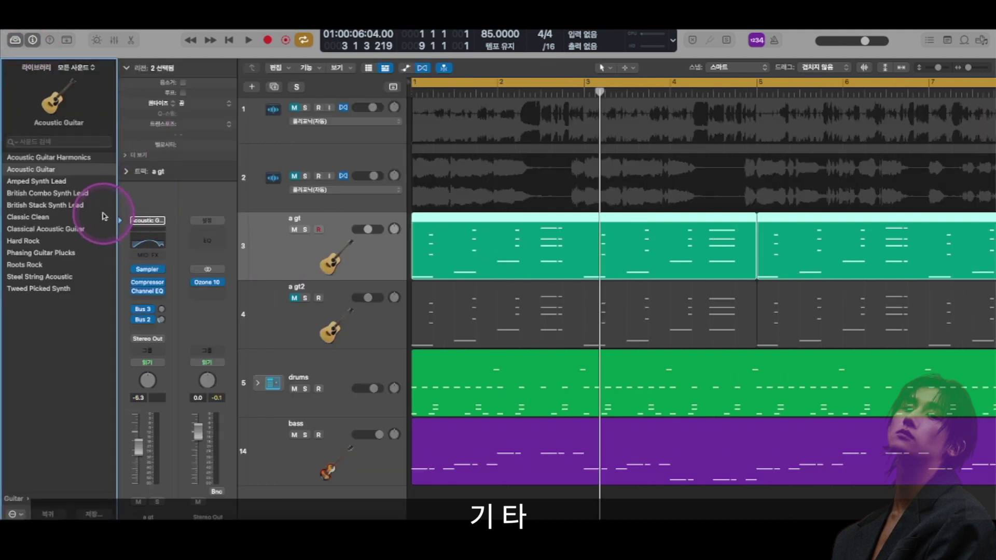
{"action": "scroll", "coordinate": [21, 172], "scroll_direction": "left", "scroll_amount": 3}
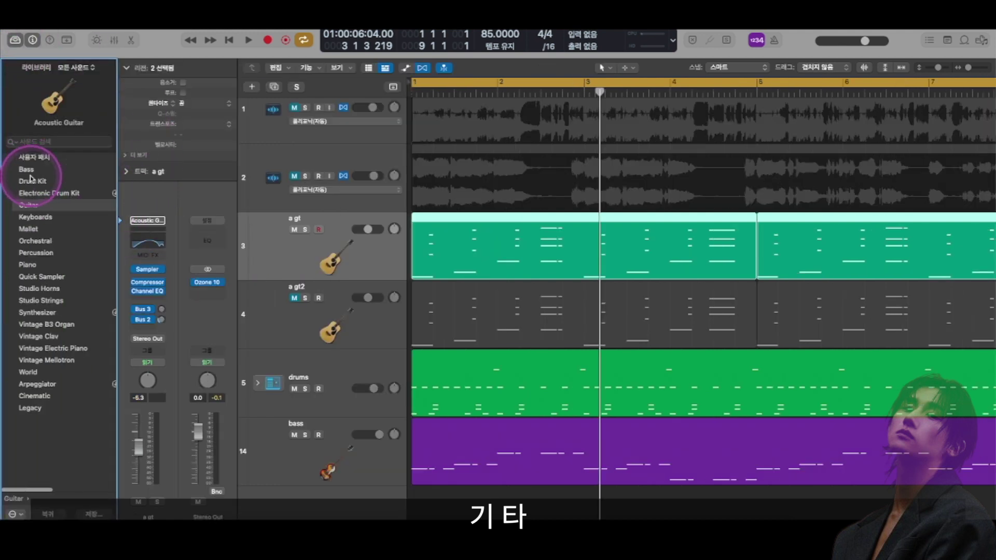
Step: Compare the Guitar patches used by the a gt and a gt2 tracks, Acoustic Guitar and Steel String Acoustic, in the sound library
{"action": "left_click", "coordinate": [22, 206]}
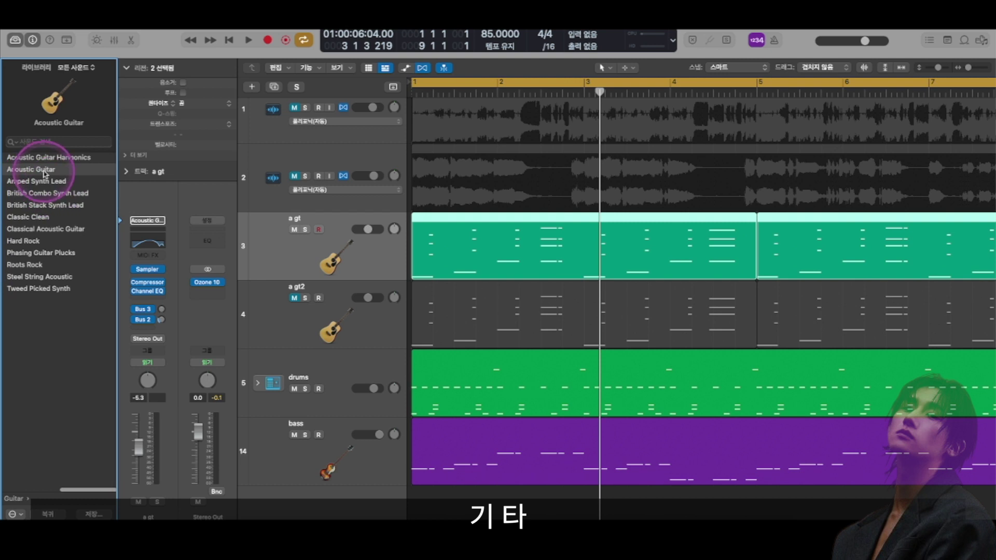
{"action": "left_click", "coordinate": [350, 309]}
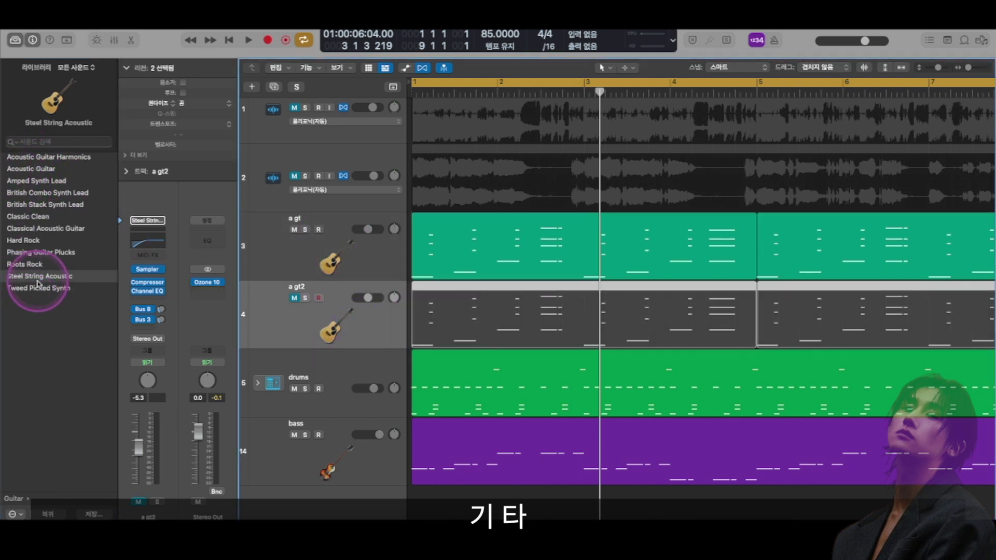
{"action": "scroll", "coordinate": [357, 264], "scroll_direction": "up", "scroll_amount": 1}
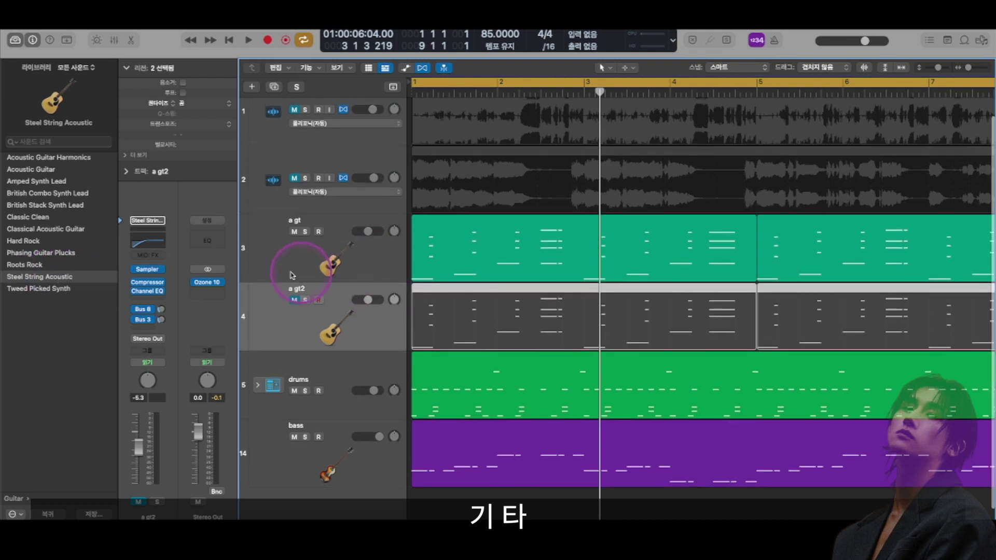
{"action": "left_click", "coordinate": [389, 265]}
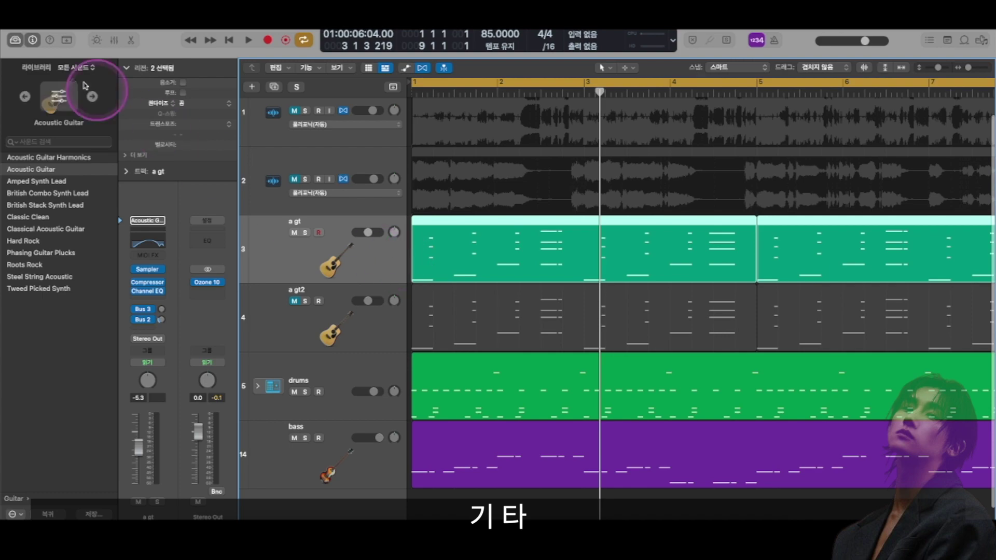
Step: Hide the sound library, review the chord list F#-7, Ab-7, C#-9 in the project notes, and close the notes
{"action": "left_click", "coordinate": [16, 40]}
{"action": "left_click", "coordinate": [947, 40]}
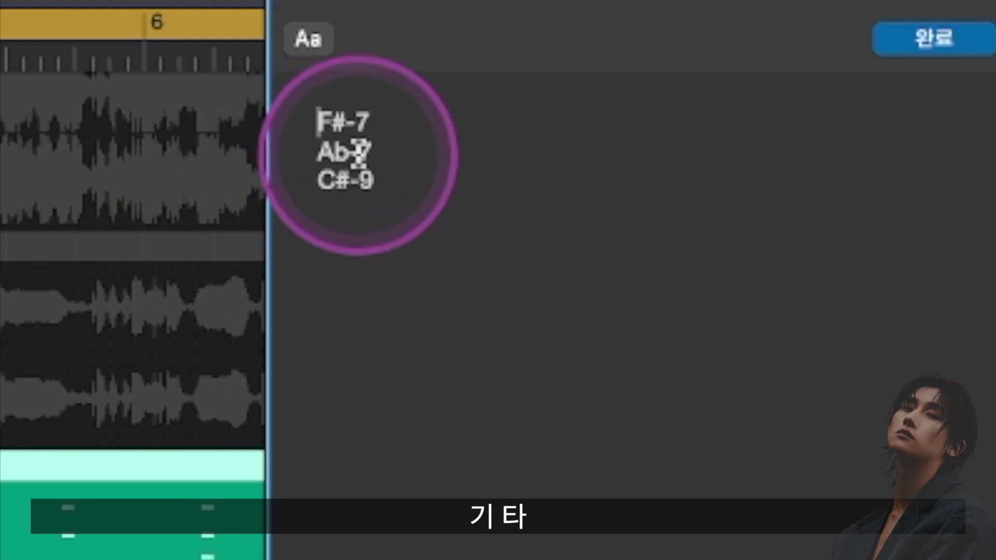
{"action": "left_click", "coordinate": [518, 190]}
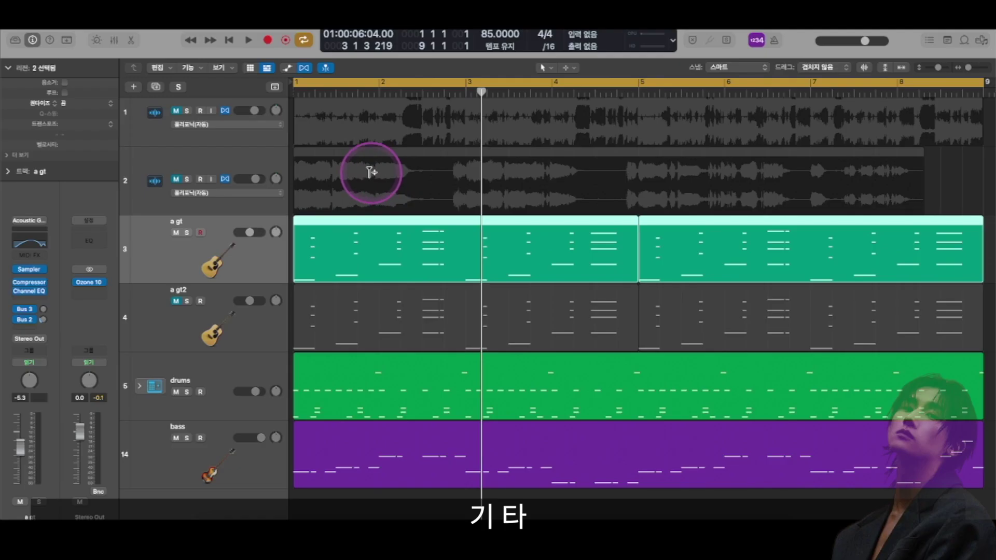
Step: Open the a gt regions in the piano roll, enlarge the track area above it, and play the part soloed from bar 1
{"action": "double_click", "coordinate": [385, 262]}
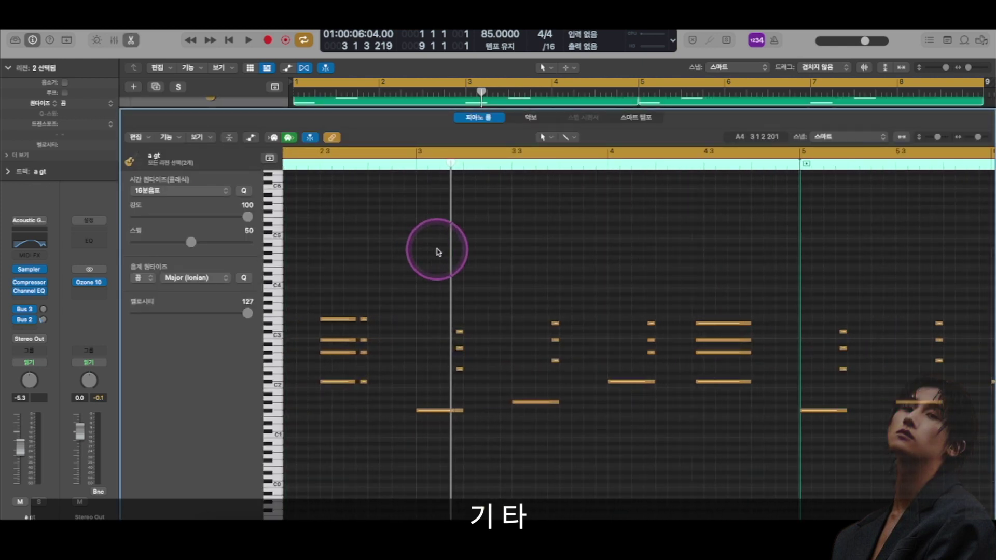
{"action": "scroll", "coordinate": [437, 251], "scroll_direction": "left", "scroll_amount": 5}
{"action": "left_click", "coordinate": [290, 166]}
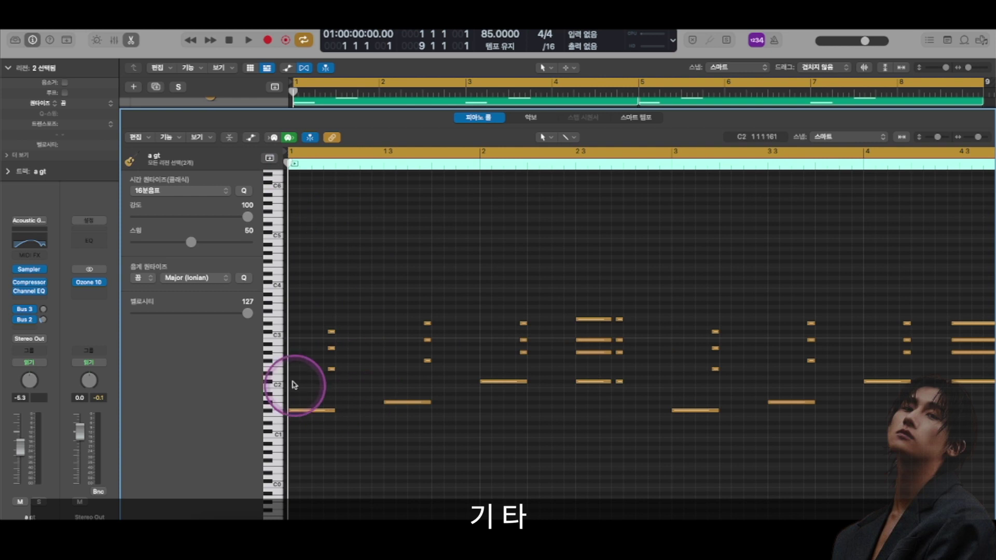
{"action": "key", "text": "super+Down"}
{"action": "scroll", "coordinate": [384, 375], "scroll_direction": "up", "scroll_amount": 2}
{"action": "left_click_drag", "start_coordinate": [203, 110], "coordinate": [200, 233]}
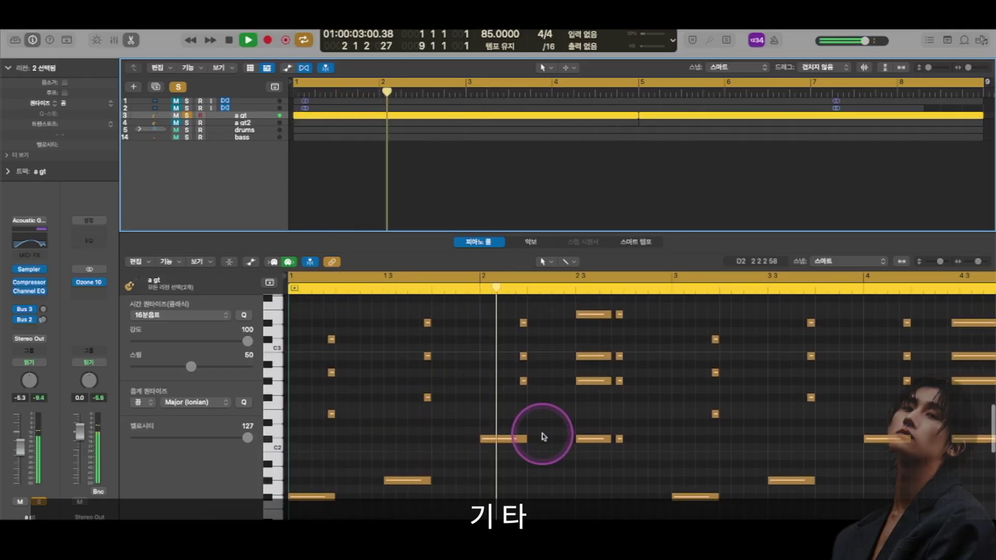
{"action": "scroll", "coordinate": [542, 435], "scroll_direction": "left", "scroll_amount": 2}
{"action": "scroll", "coordinate": [541, 434], "scroll_direction": "down", "scroll_amount": 3}
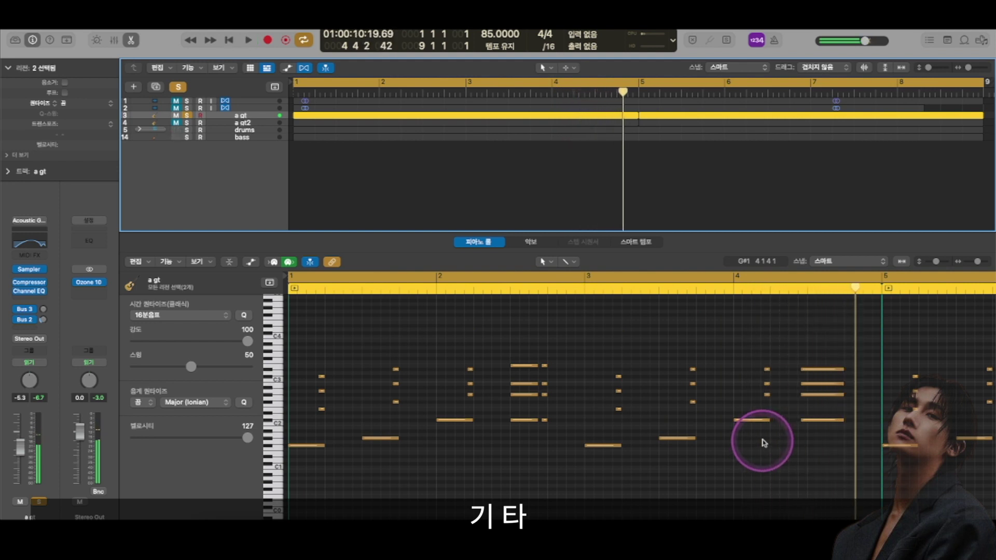
Step: Return the playhead to bar 1 and audition the two three-note chords of the guitar part's first bar
{"action": "left_click", "coordinate": [541, 328]}
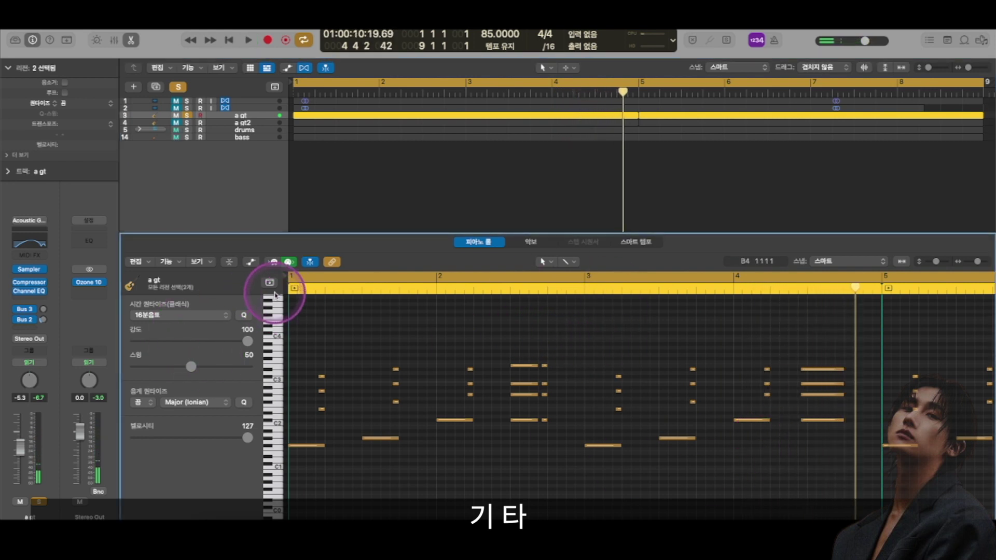
{"action": "left_click", "coordinate": [287, 288]}
{"action": "key", "text": "super+Right"}
{"action": "key", "text": "super+Right"}
{"action": "key", "text": "super+Right"}
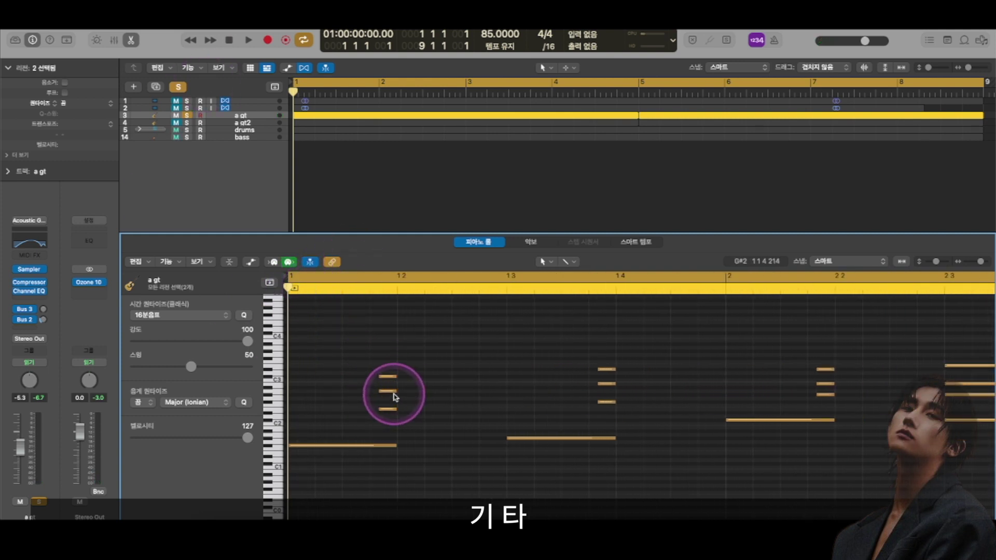
{"action": "left_click_drag", "start_coordinate": [362, 352], "coordinate": [398, 412]}
{"action": "left_click_drag", "start_coordinate": [589, 343], "coordinate": [617, 386]}
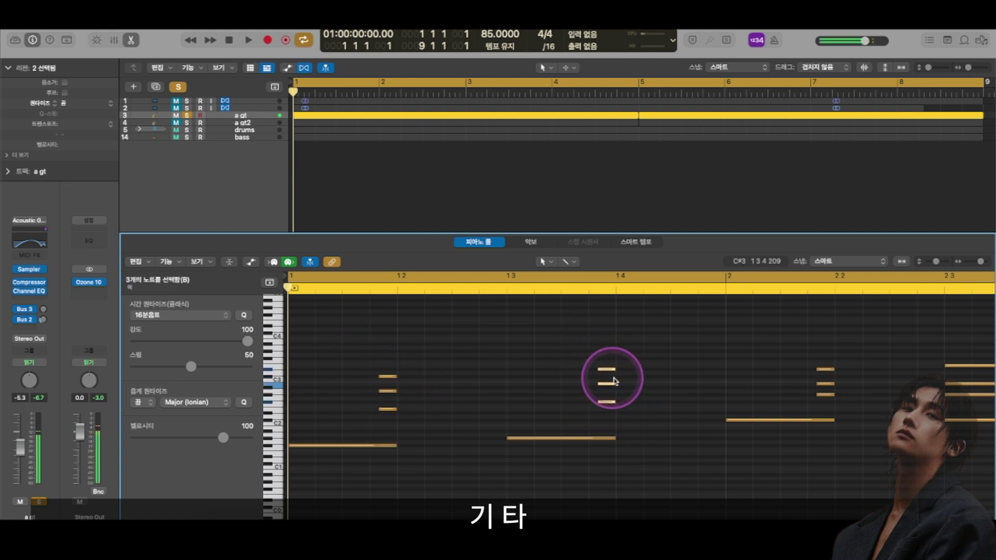
{"action": "key", "text": "super+Left"}
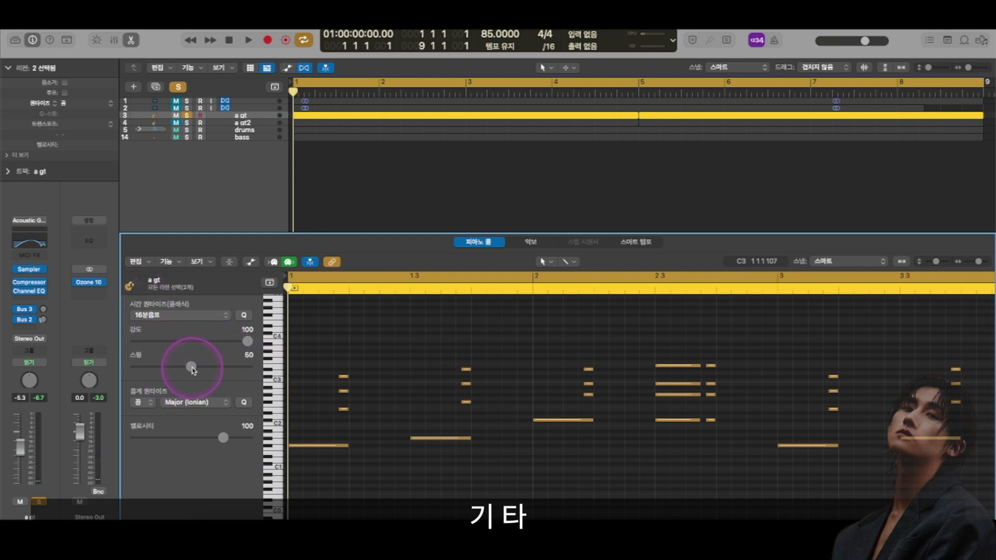
Step: Audition the top notes of the guitar chords in bar 2 and clear the selection
{"action": "scroll", "coordinate": [395, 387], "scroll_direction": "up", "scroll_amount": 3}
{"action": "scroll", "coordinate": [435, 390], "scroll_direction": "down", "scroll_amount": 2}
{"action": "scroll", "coordinate": [433, 389], "scroll_direction": "up", "scroll_amount": 1}
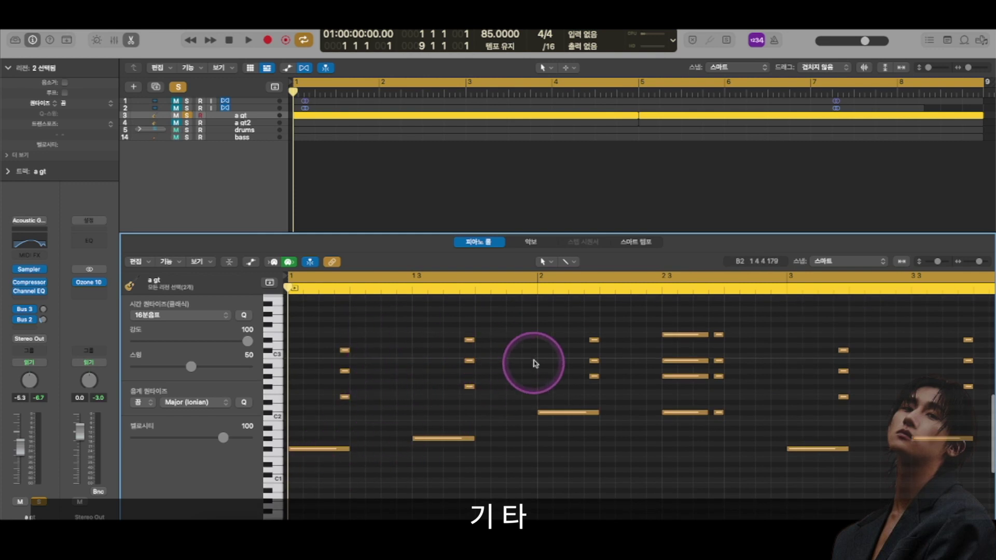
{"action": "scroll", "coordinate": [526, 370], "scroll_direction": "up", "scroll_amount": 2}
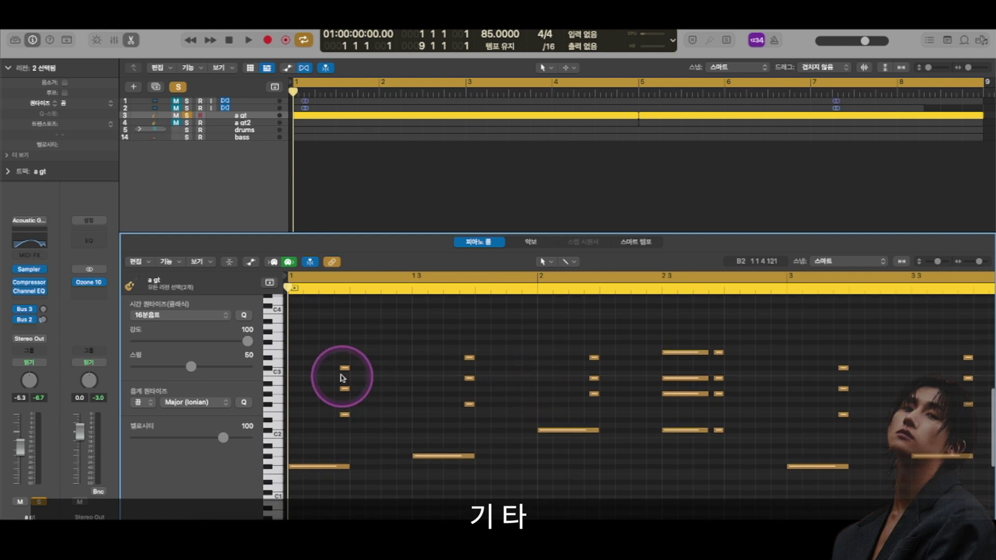
{"action": "left_click_drag", "start_coordinate": [571, 344], "coordinate": [613, 359]}
{"action": "left_click_drag", "start_coordinate": [644, 341], "coordinate": [731, 356]}
{"action": "left_click", "coordinate": [550, 312]}
Step: Play through the first four bars of the soloed a gt part while following its chords, and stop playback
{"action": "key", "text": "super+Left"}
{"action": "key", "text": "super+Left"}
{"action": "key", "text": "super+Left"}
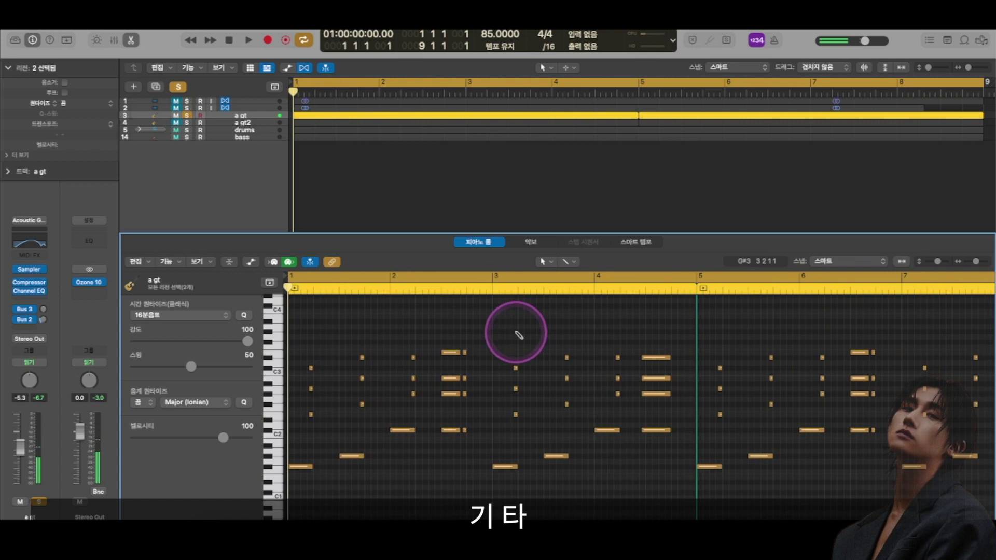
{"action": "key", "text": "super+Up"}
{"action": "key", "text": "space"}
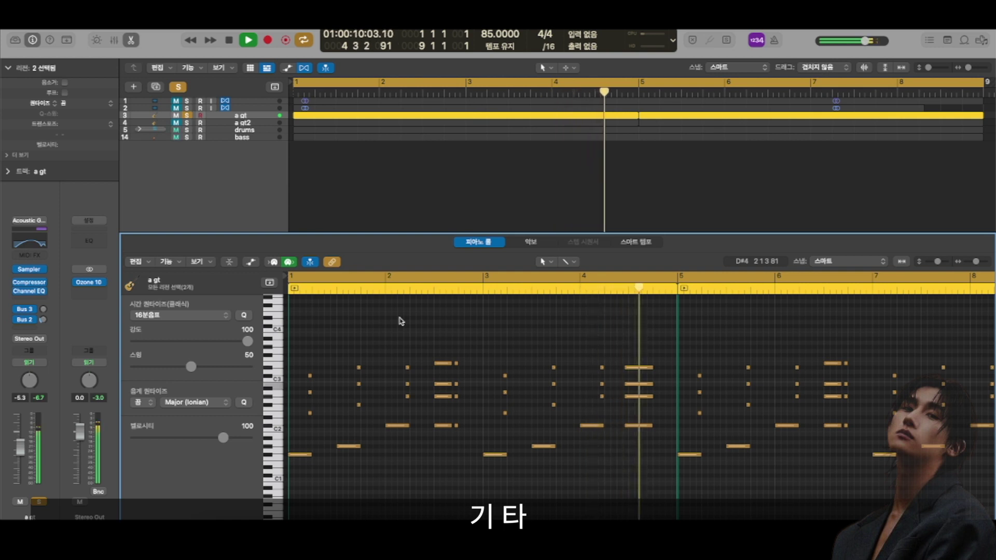
{"action": "left_click", "coordinate": [399, 320]}
{"action": "key", "text": "space"}
{"action": "scroll", "coordinate": [349, 330], "scroll_direction": "up", "scroll_amount": 4}
{"action": "scroll", "coordinate": [375, 325], "scroll_direction": "left", "scroll_amount": 6}
{"action": "scroll", "coordinate": [399, 336], "scroll_direction": "right", "scroll_amount": 1}
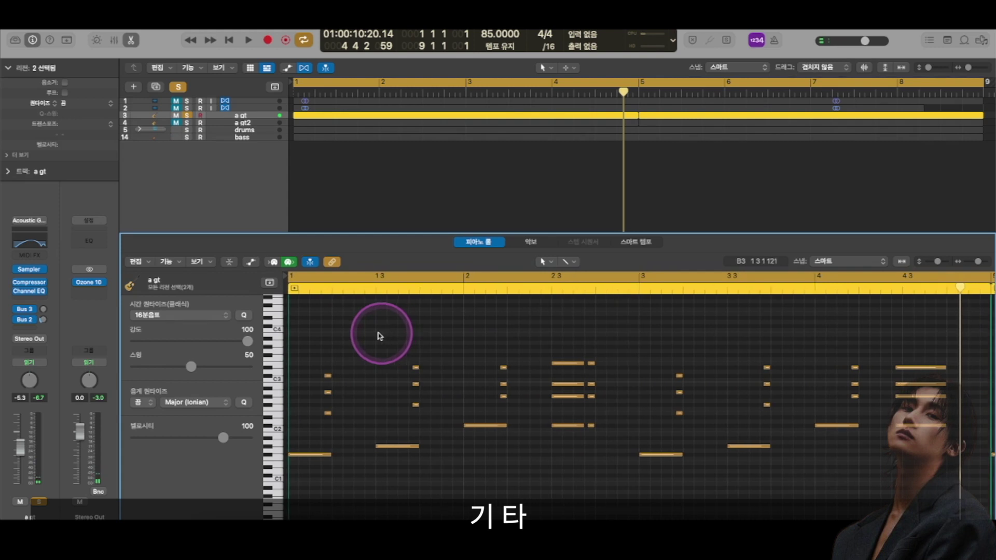
Step: Open the a gt track's Channel EQ, check its effect on the guitar during playback, and close the EQ window
{"action": "left_click", "coordinate": [30, 292]}
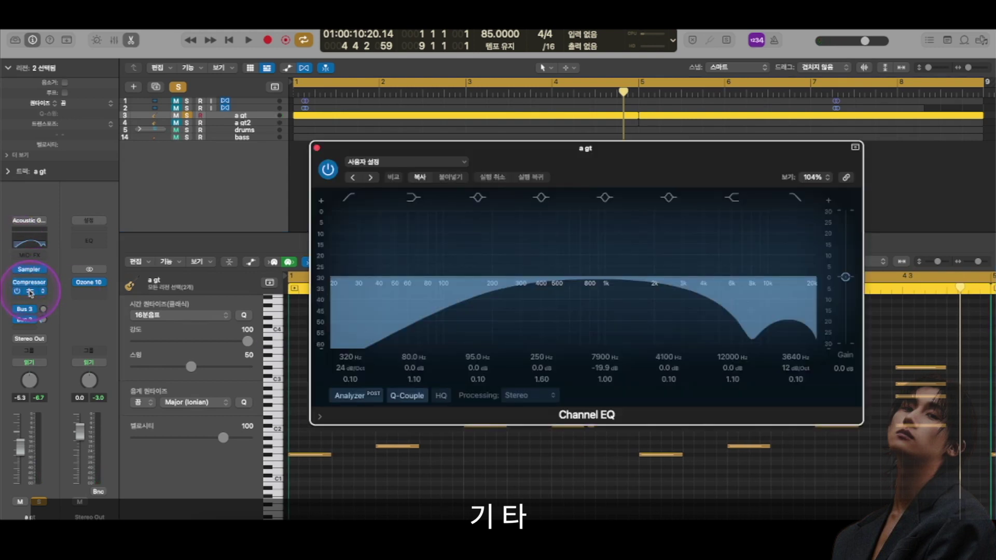
{"action": "left_click", "coordinate": [328, 169]}
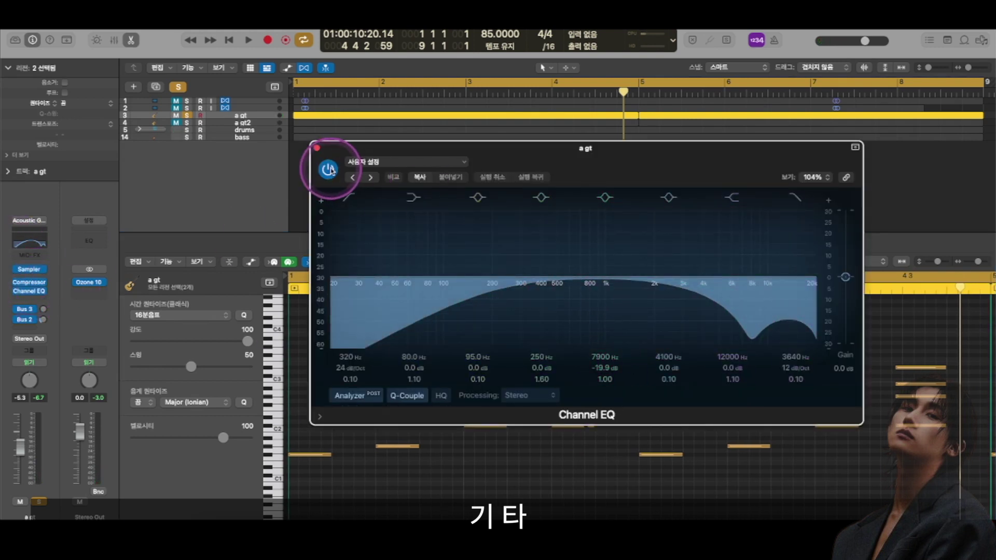
{"action": "key", "text": "space"}
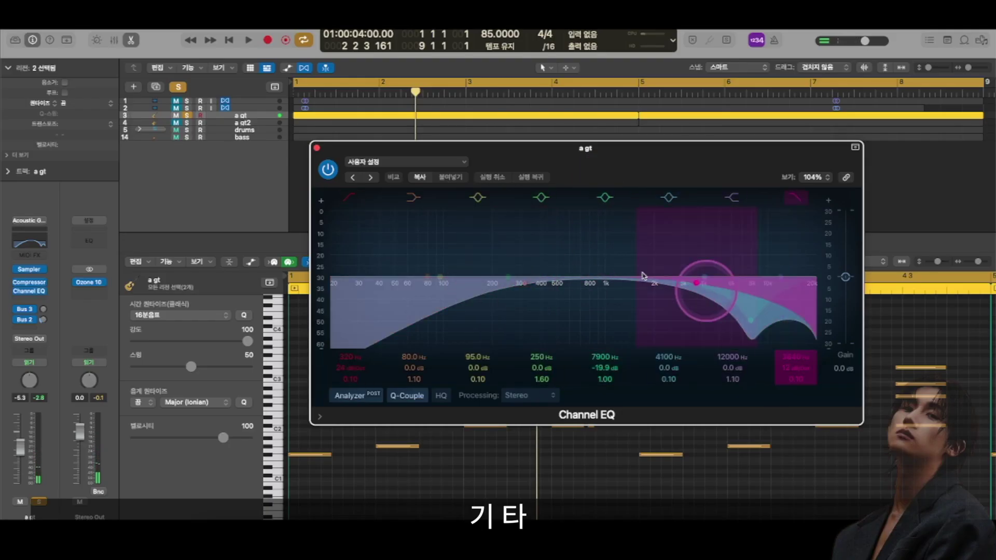
{"action": "left_click_drag", "start_coordinate": [322, 147], "coordinate": [407, 99]}
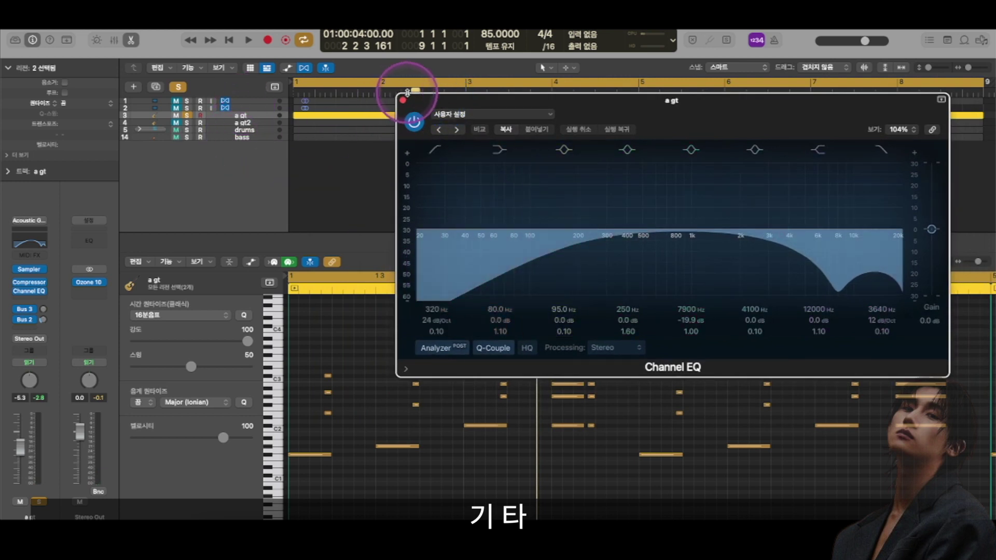
{"action": "left_click", "coordinate": [402, 101]}
Step: Play a gt alone from bar 1, solo a gt2 as well, and listen to both guitar tracks together
{"action": "left_click", "coordinate": [367, 344]}
{"action": "key", "text": "Return"}
{"action": "key", "text": "space"}
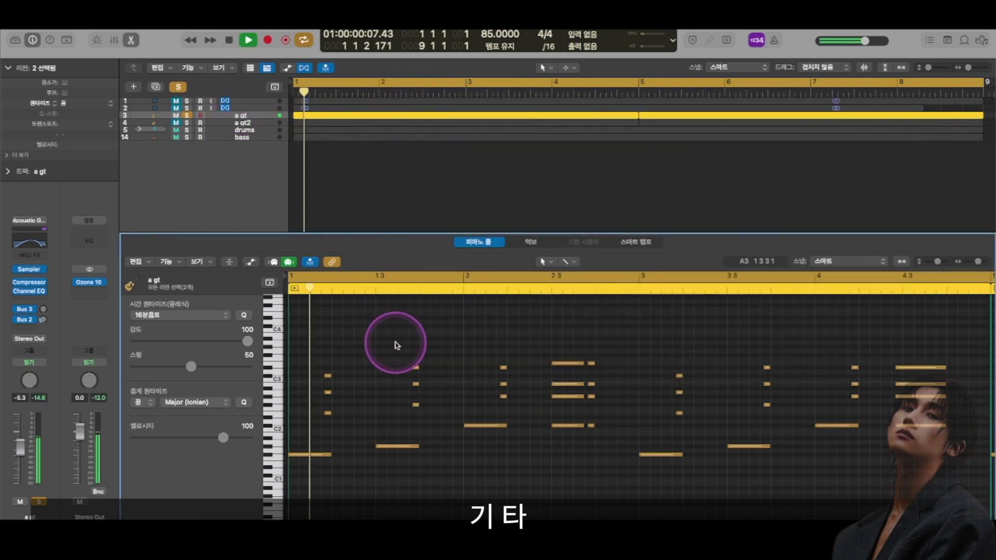
{"action": "key", "text": "space"}
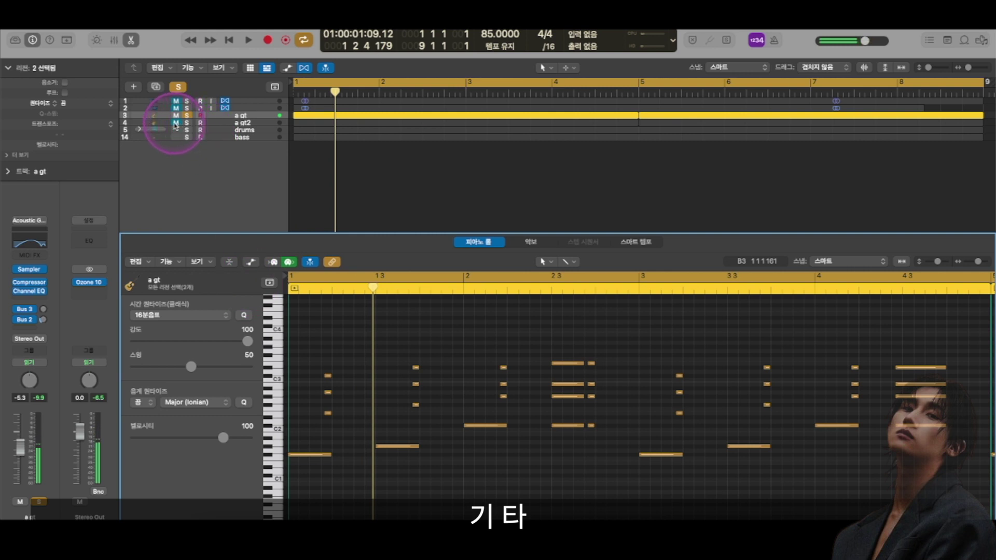
{"action": "left_click", "coordinate": [188, 123]}
{"action": "left_click", "coordinate": [399, 328]}
{"action": "key", "text": "space"}
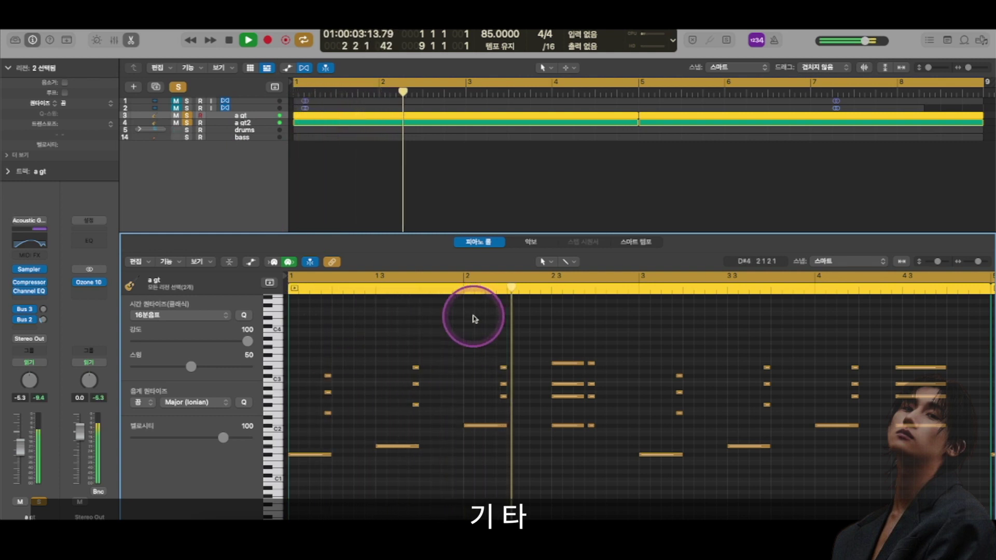
{"action": "scroll", "coordinate": [475, 327], "scroll_direction": "down", "scroll_amount": 5}
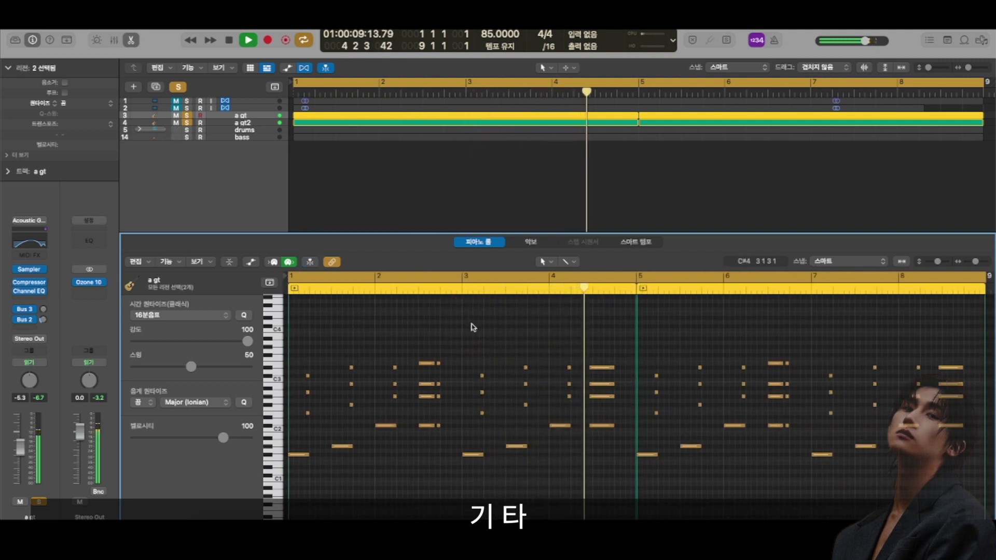
{"action": "key", "text": "space"}
{"action": "left_click", "coordinate": [482, 297]}
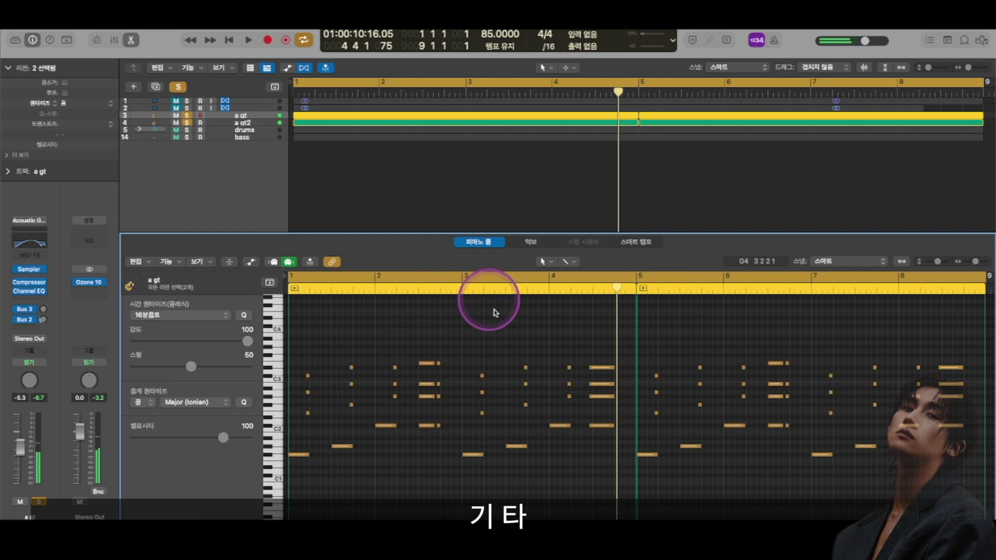
Step: Leave the piano roll, increase the track heights in the arrangement, and deselect all regions
{"action": "key", "text": "x"}
{"action": "key", "text": "x"}
{"action": "key", "text": "super+Down"}
{"action": "key", "text": "super+Down"}
{"action": "key", "text": "super+Down"}
{"action": "key", "text": "super+Down"}
{"action": "key", "text": "super+Down"}
{"action": "left_click", "coordinate": [405, 407]}
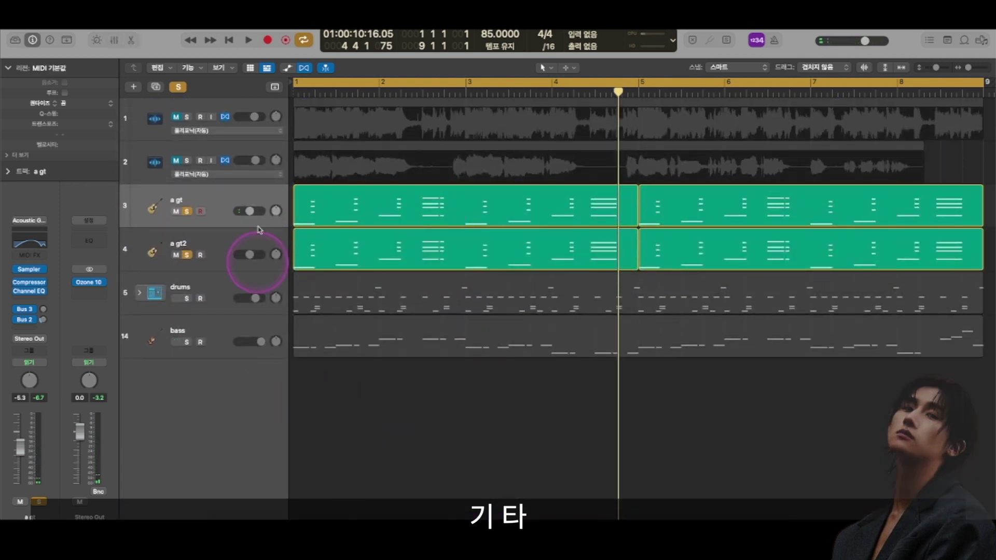
Step: Compare the opening regions of the a gt and a gt2 tracks, and check each track's channel settings in turn
{"action": "left_click", "coordinate": [354, 205]}
{"action": "left_click", "coordinate": [369, 251], "text": "shift"}
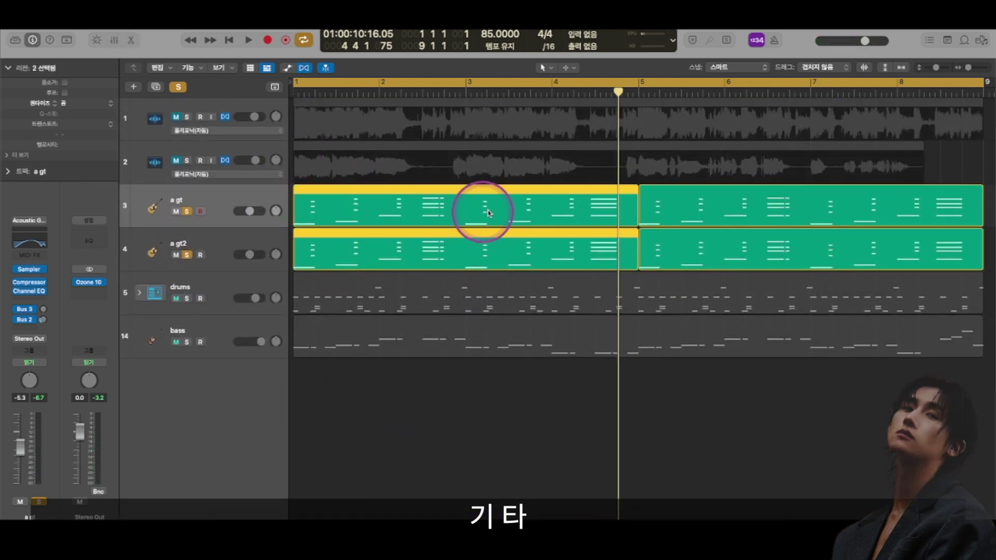
{"action": "left_click", "coordinate": [458, 465]}
{"action": "left_click", "coordinate": [446, 246]}
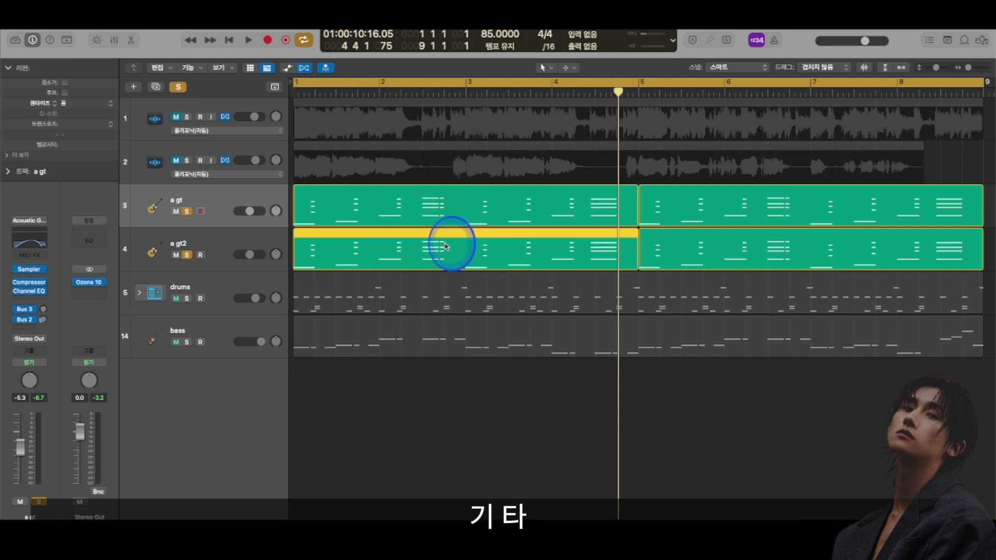
{"action": "left_click", "coordinate": [449, 445]}
{"action": "left_click", "coordinate": [332, 316]}
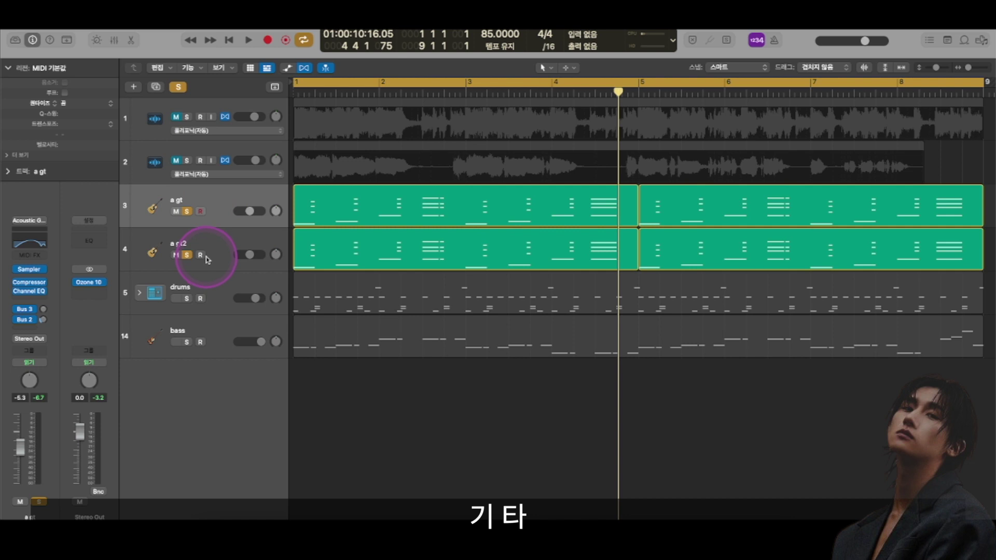
{"action": "left_click", "coordinate": [221, 250]}
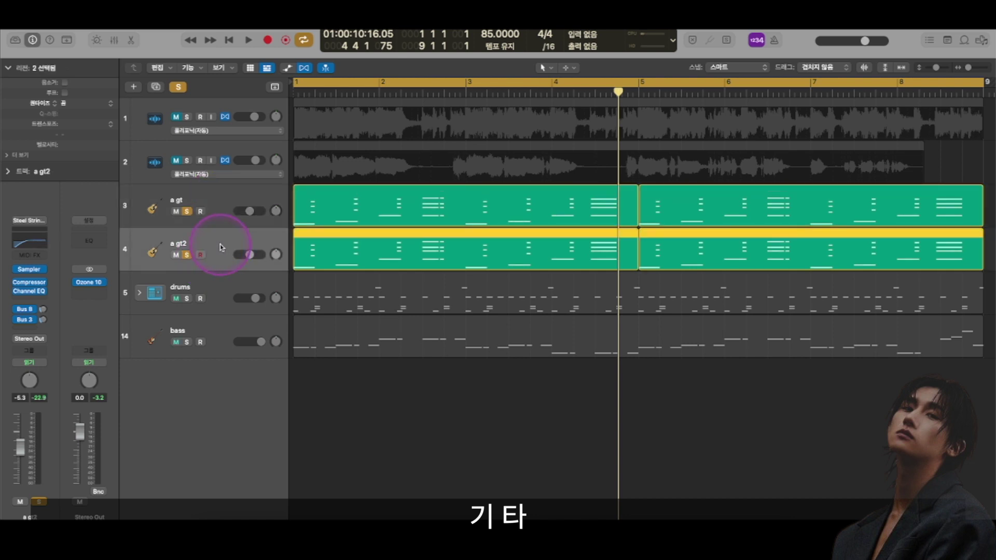
{"action": "left_click", "coordinate": [222, 204]}
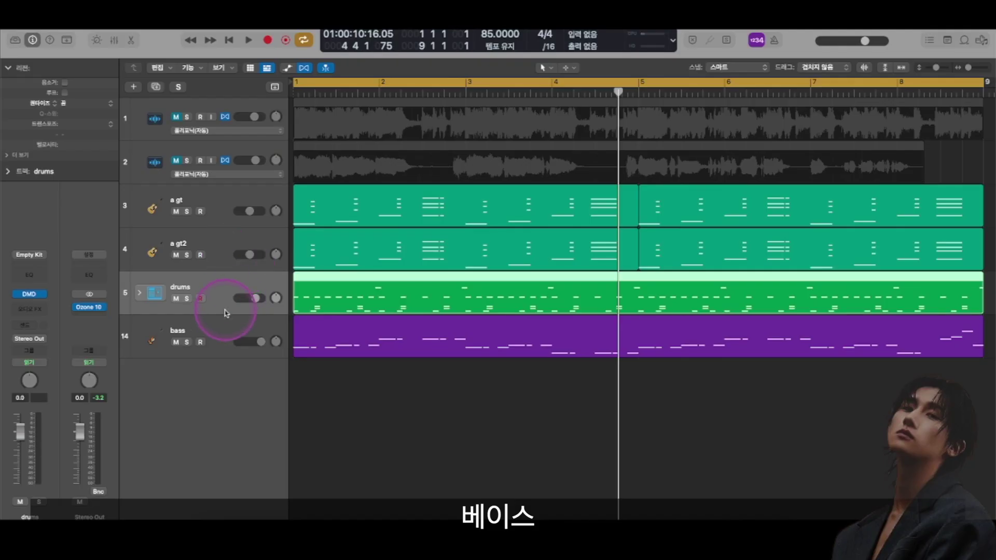
Step: Move the bass track above the a gt track and enlarge the track heights
{"action": "left_click_drag", "start_coordinate": [222, 327], "coordinate": [228, 177]}
{"action": "scroll", "coordinate": [431, 197], "scroll_direction": "up", "scroll_amount": 3}
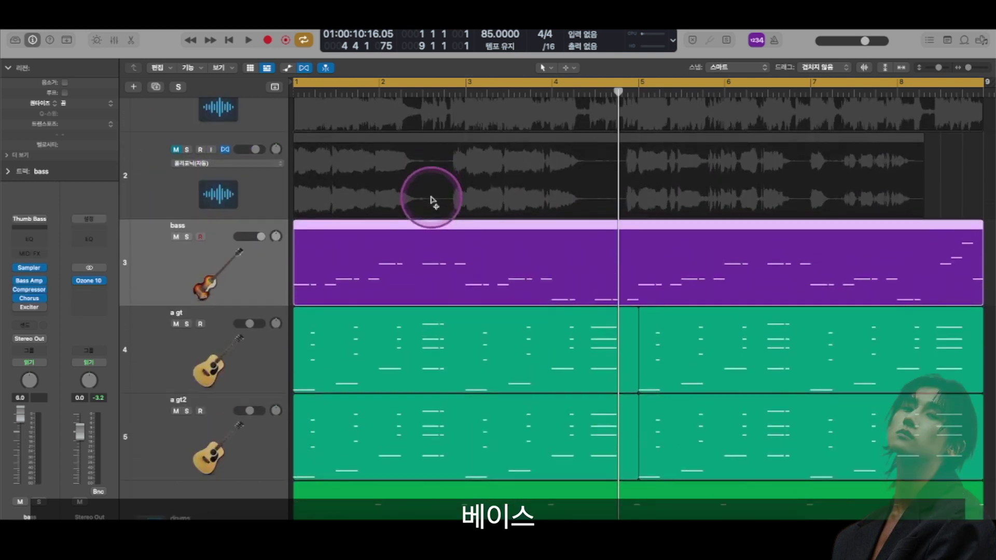
Step: Solo the bass track and look through the Bass category of the sound library, where Thumb Bass is the chosen patch
{"action": "left_click", "coordinate": [188, 237]}
{"action": "left_click", "coordinate": [437, 302]}
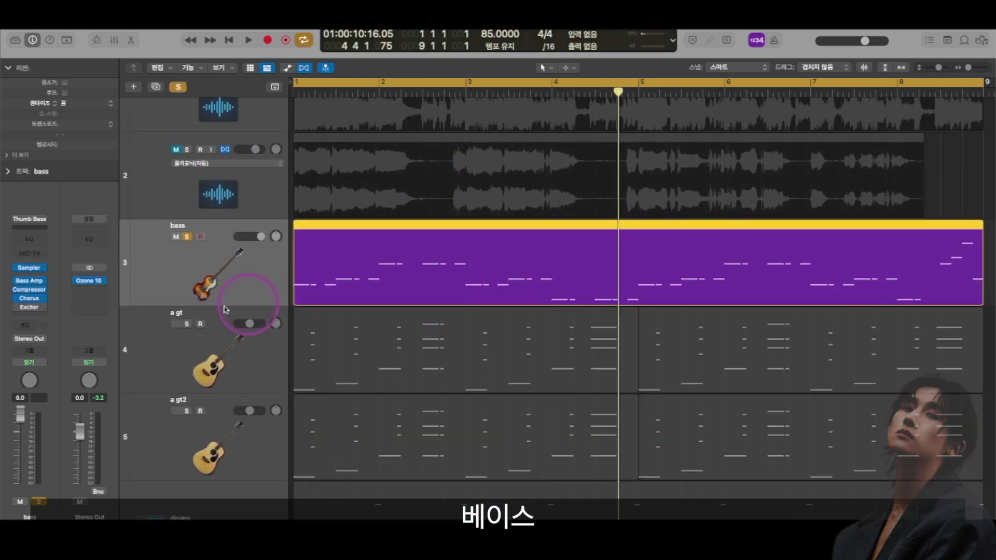
{"action": "key", "text": "y"}
{"action": "scroll", "coordinate": [40, 238], "scroll_direction": "left", "scroll_amount": 3}
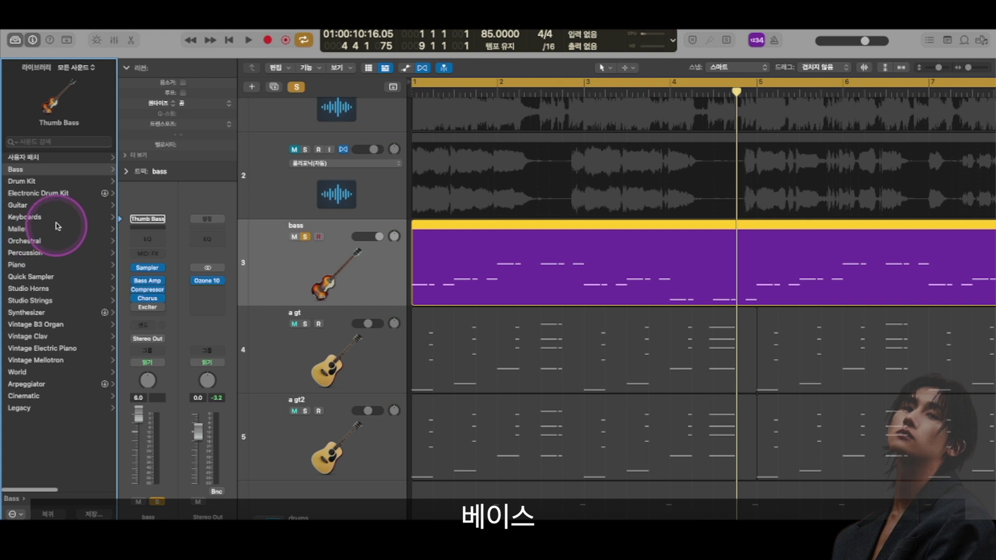
{"action": "left_click", "coordinate": [15, 173]}
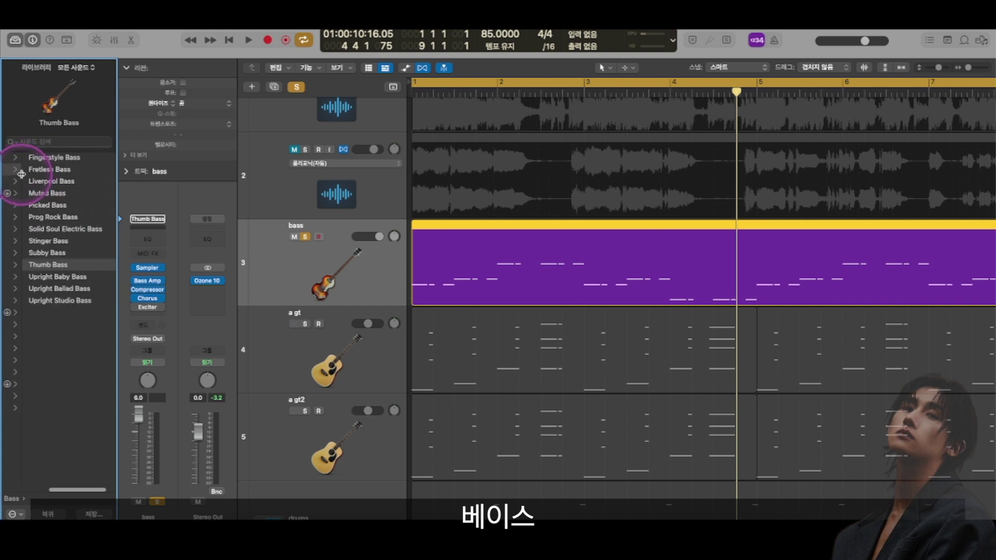
{"action": "scroll", "coordinate": [60, 250], "scroll_direction": "right", "scroll_amount": 1}
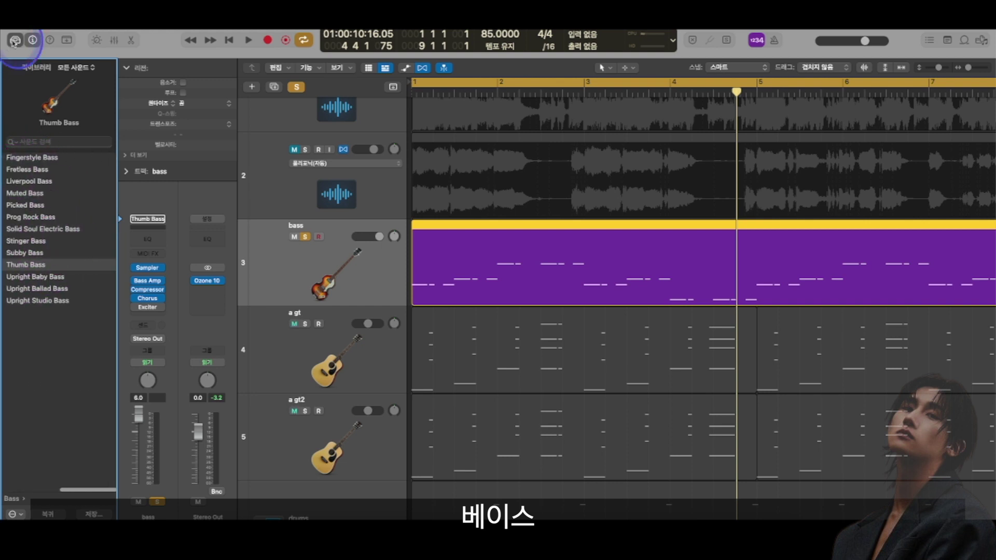
{"action": "left_click", "coordinate": [15, 42]}
Step: Open the bass region in the piano roll and listen to the soloed bass line through to the end of bar 8
{"action": "double_click", "coordinate": [366, 272]}
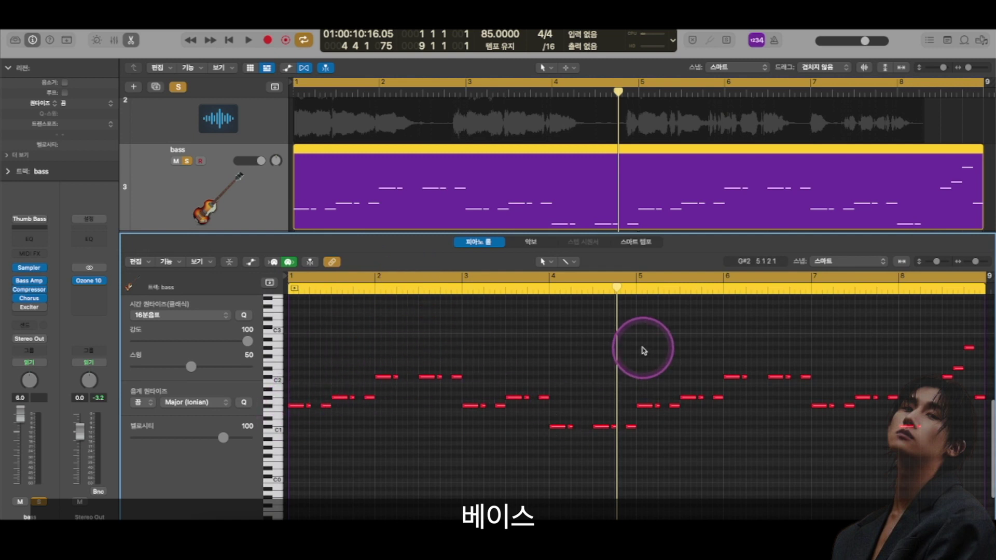
{"action": "key", "text": "space"}
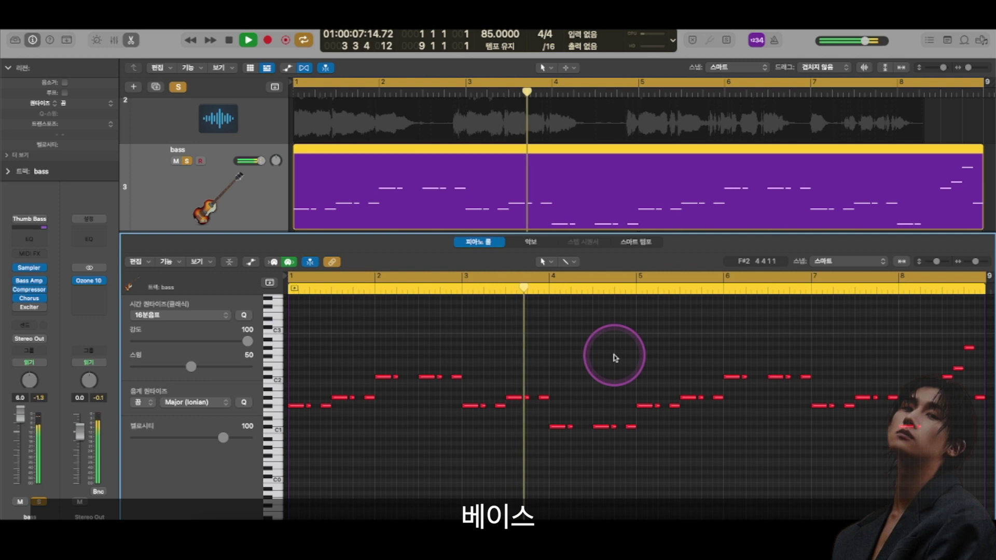
{"action": "scroll", "coordinate": [614, 358], "scroll_direction": "down", "scroll_amount": 1}
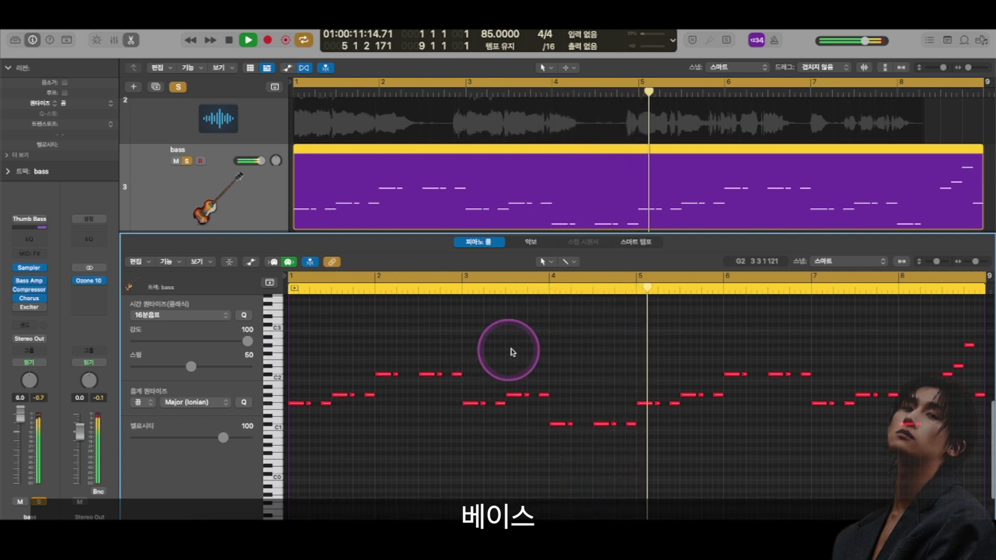
{"action": "key", "text": "super+Left"}
{"action": "key", "text": "super+Left"}
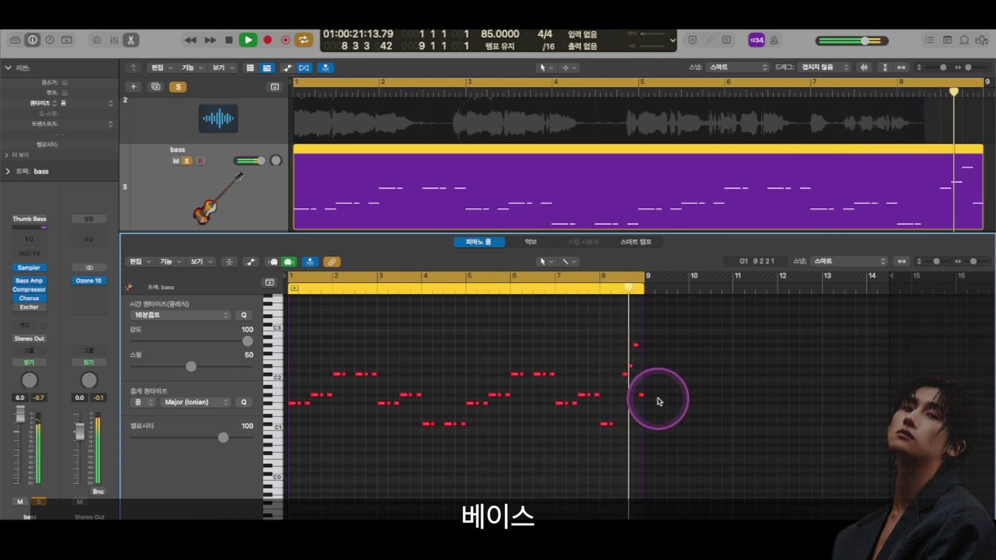
{"action": "key", "text": "space"}
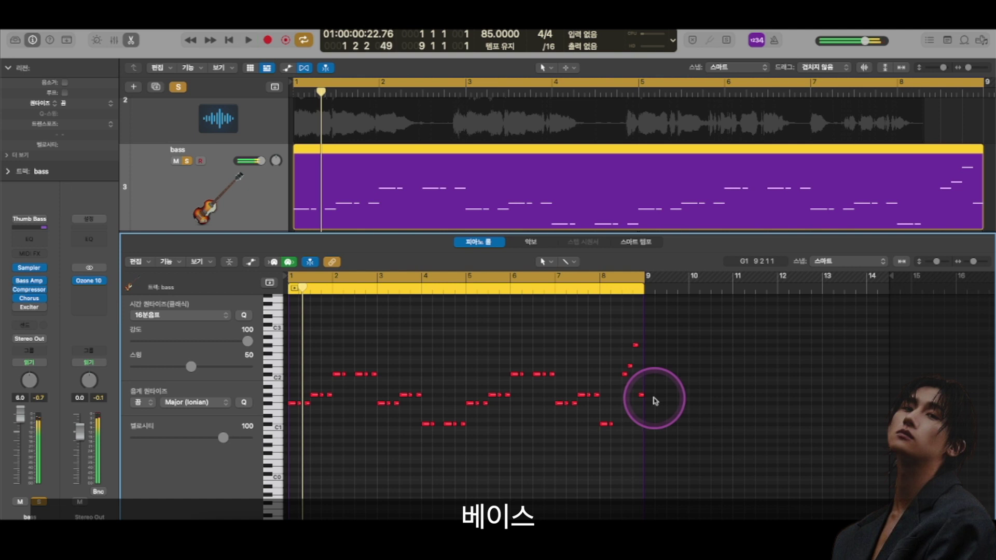
Step: Examine the bass notes by selecting the rising run ending bar 8, the notes in bar 2, and those in bars 3 and 4
{"action": "left_click_drag", "start_coordinate": [620, 396], "coordinate": [666, 338]}
{"action": "key", "text": "super+Left"}
{"action": "scroll", "coordinate": [480, 361], "scroll_direction": "left", "scroll_amount": 1}
{"action": "left_click", "coordinate": [534, 357]}
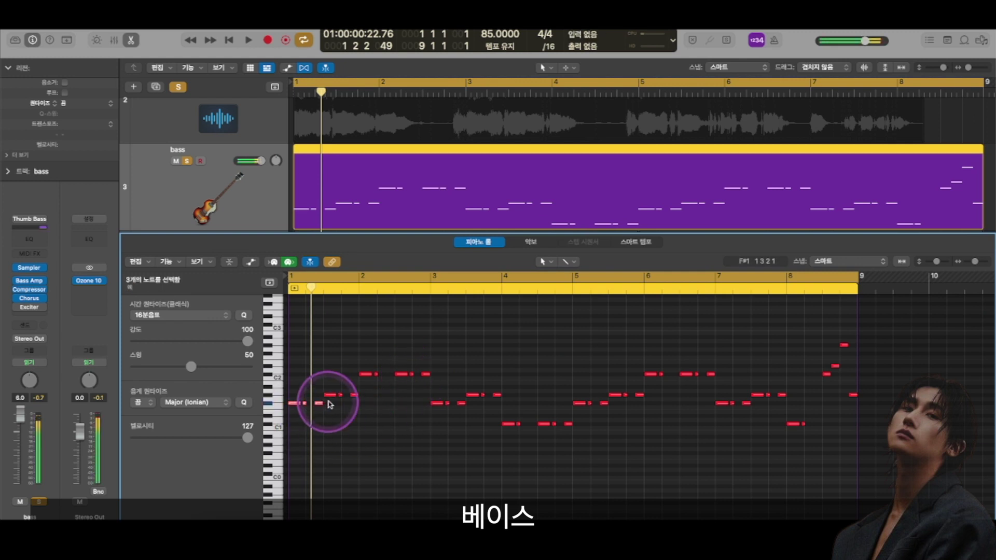
{"action": "left_click_drag", "start_coordinate": [365, 384], "coordinate": [449, 367]}
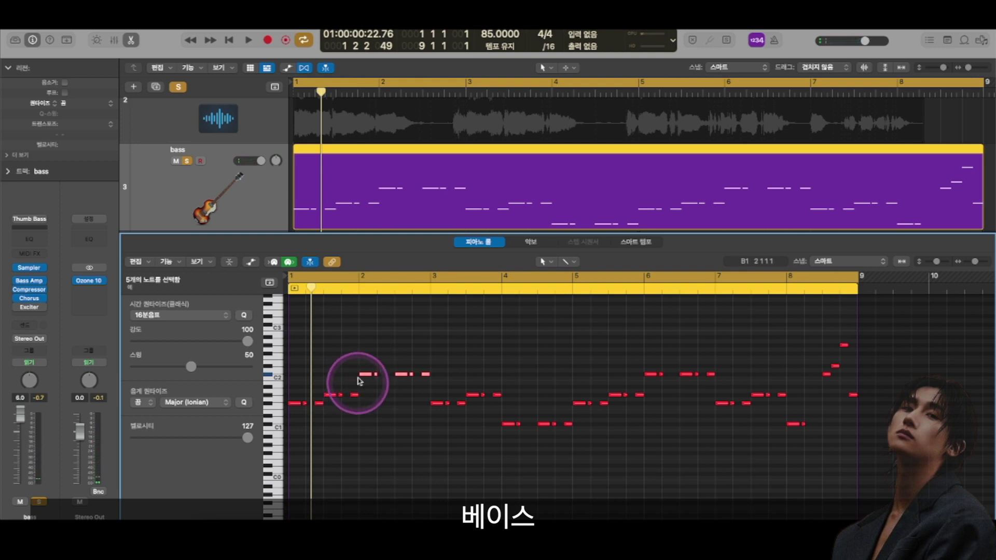
{"action": "left_click_drag", "start_coordinate": [479, 381], "coordinate": [587, 447]}
{"action": "left_click", "coordinate": [531, 360]}
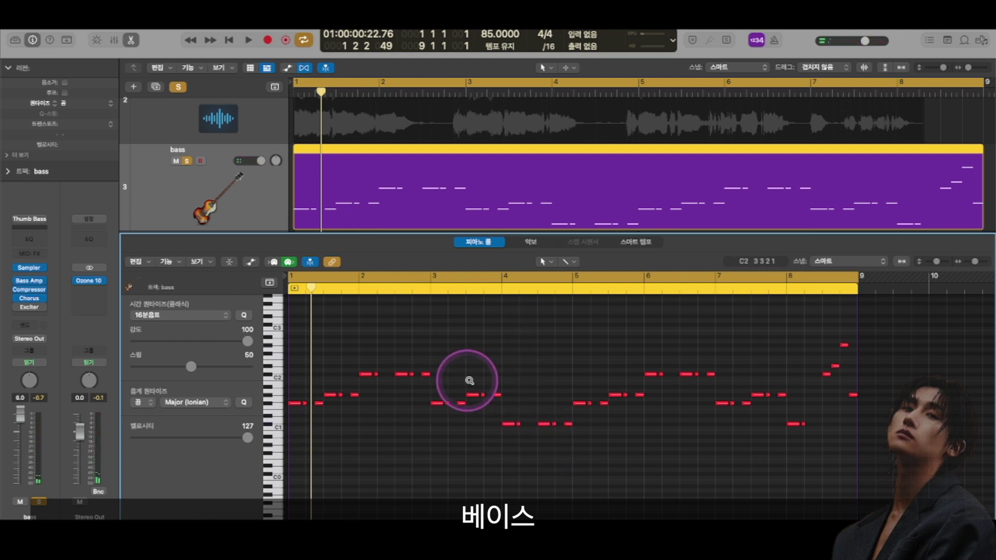
Step: Leave the bass piano roll and reduce the track heights so all six tracks fit in the arrangement
{"action": "key", "text": "super+Left"}
{"action": "key", "text": "super+Left"}
{"action": "key", "text": "super+Left"}
{"action": "key", "text": "z"}
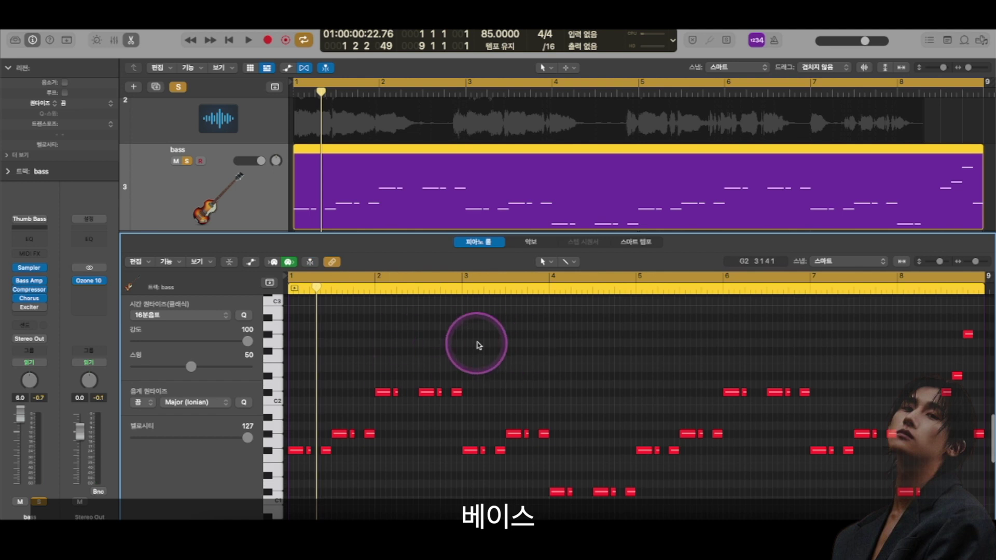
{"action": "key", "text": "e"}
{"action": "key", "text": "super+Down"}
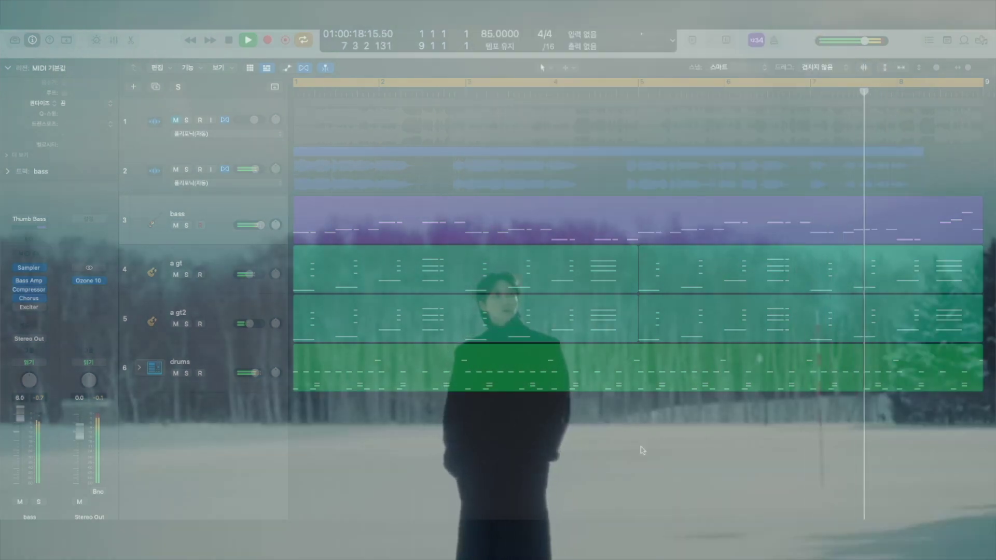
Step: Turn off cycle mode to let the full mix play past bar 9, and stop playback with the whole arrangement in view
{"action": "key", "text": "c"}
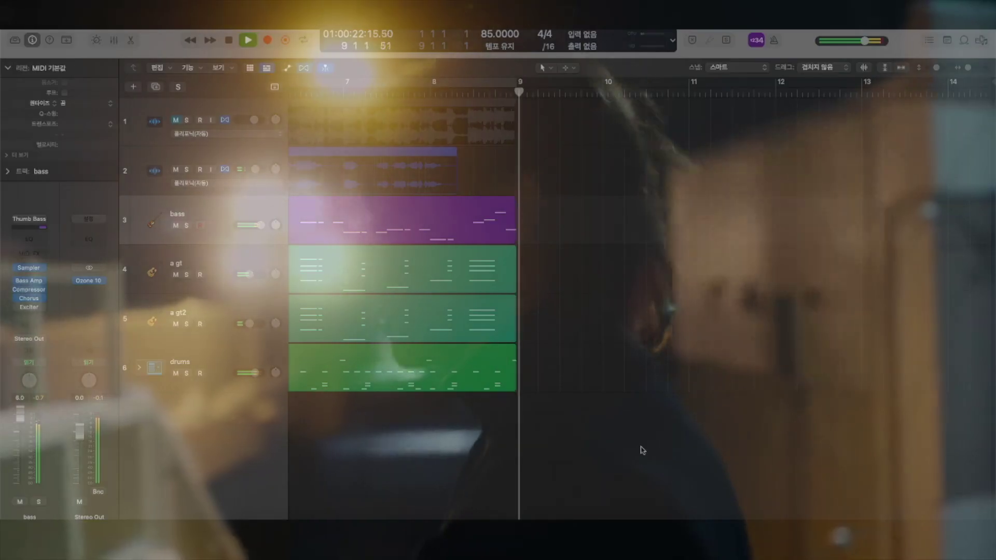
{"action": "key", "text": "space"}
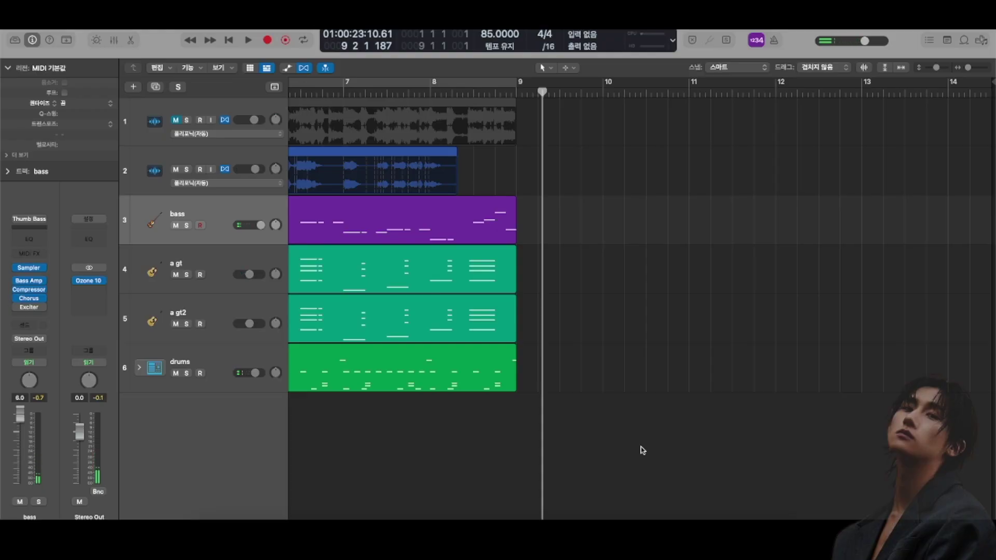
{"action": "key", "text": "z"}
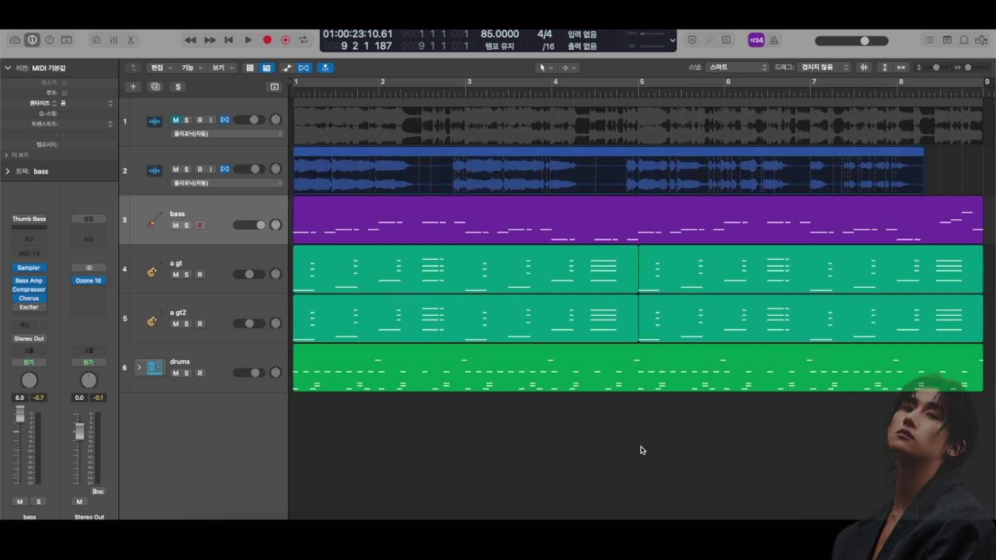